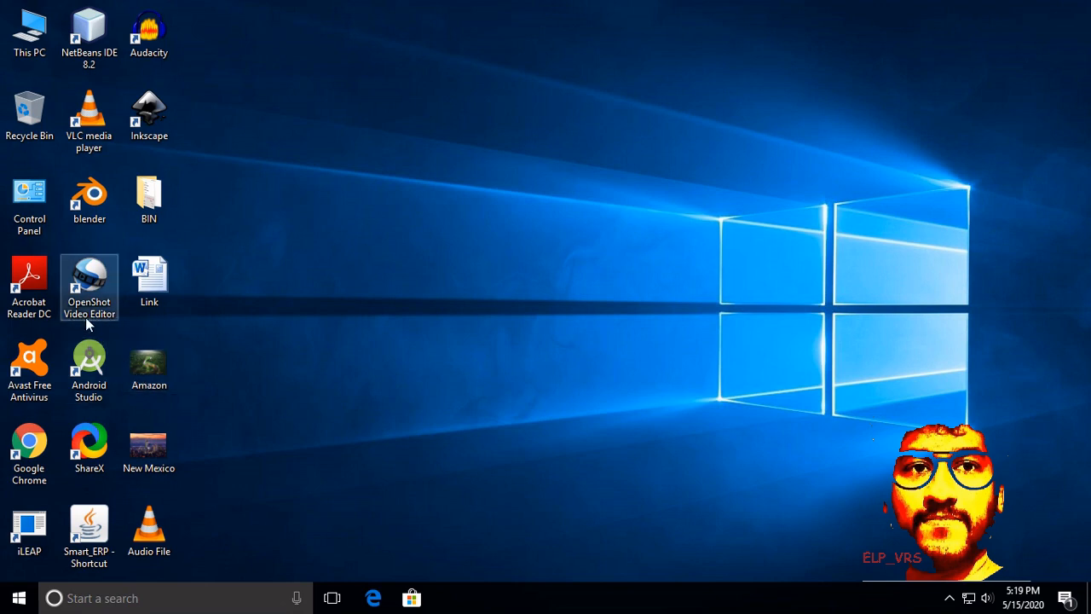
# Step: Open the Link document from the desktop and review the OpenShot, Blender and Inkscape download links
pyautogui.doubleClick(150, 282)
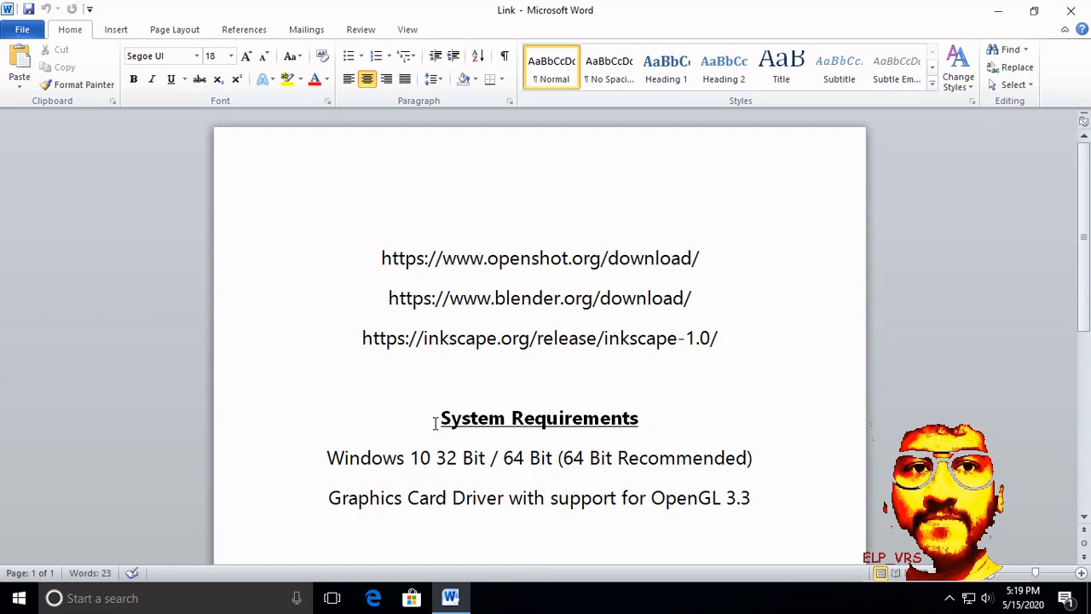
pyautogui.moveTo(380, 257); pyautogui.dragTo(705, 255)
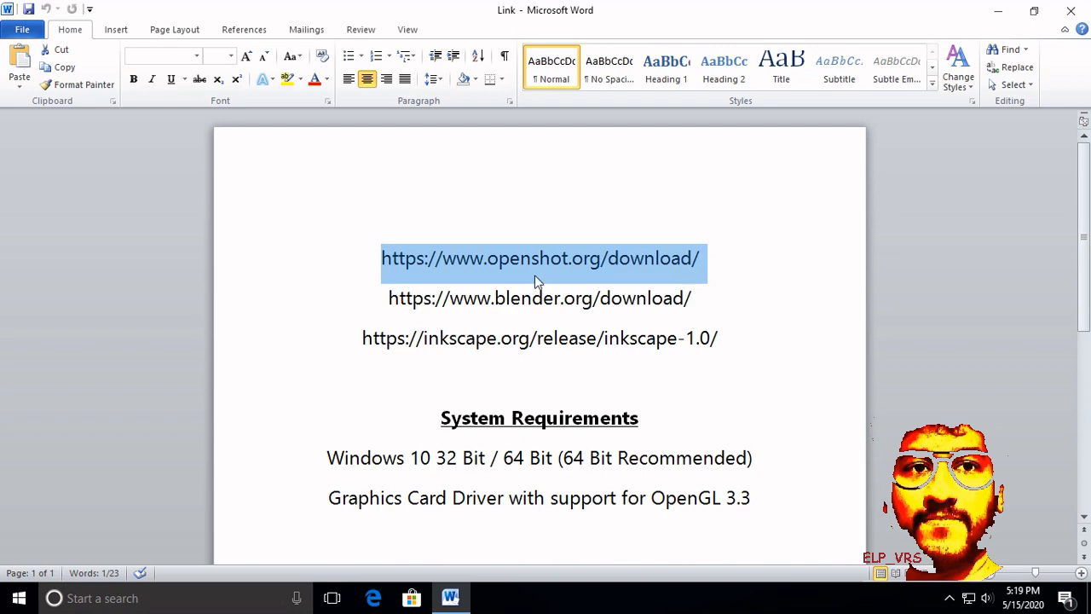
pyautogui.click(998, 11)
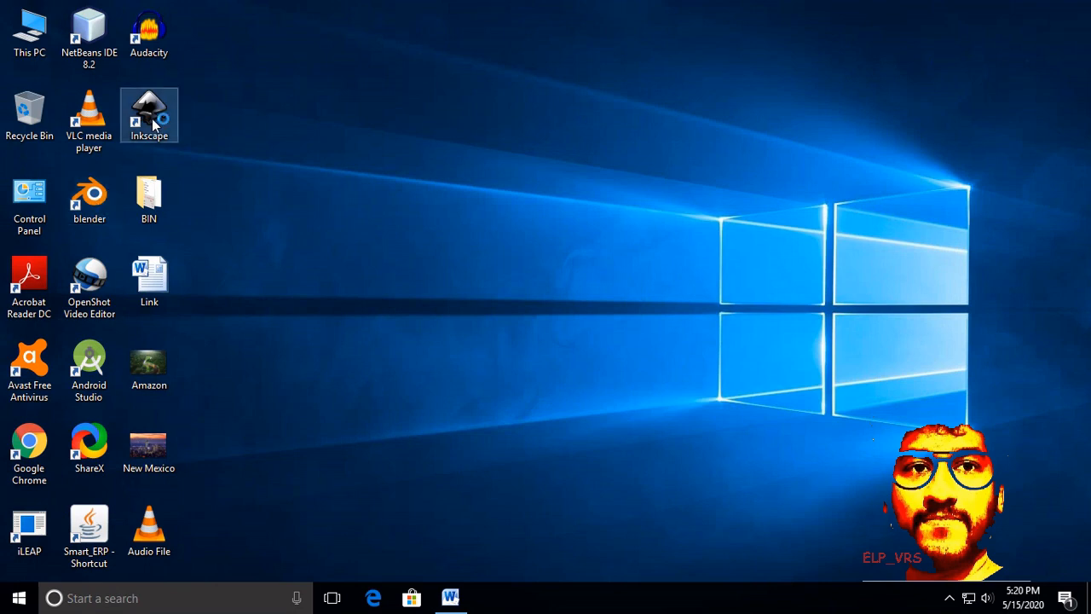
pyautogui.click(450, 597)
pyautogui.moveTo(388, 297); pyautogui.dragTo(692, 296)
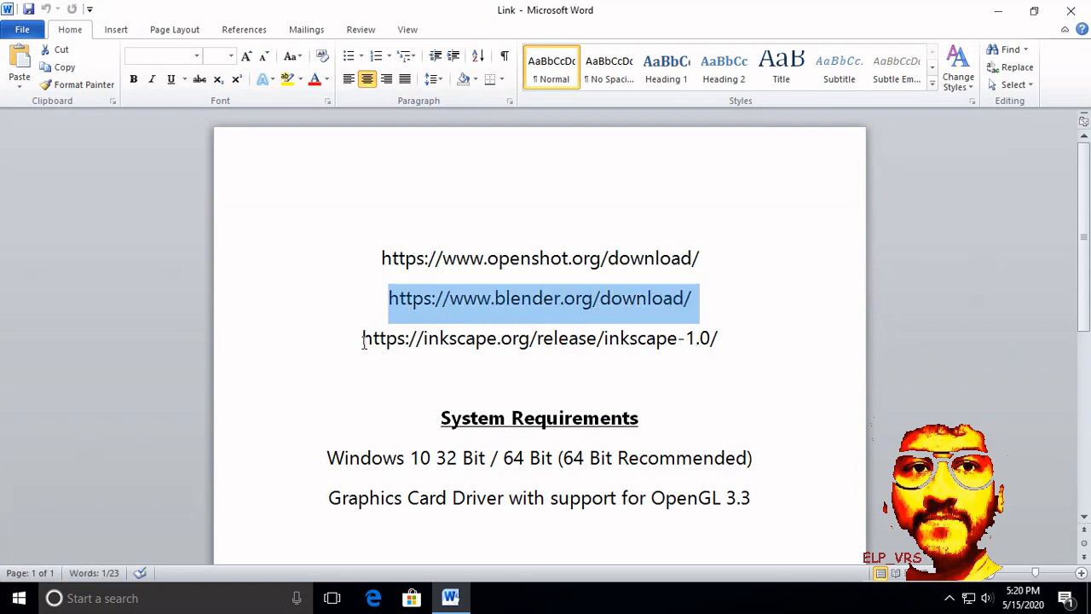
pyautogui.moveTo(362, 338); pyautogui.dragTo(727, 334)
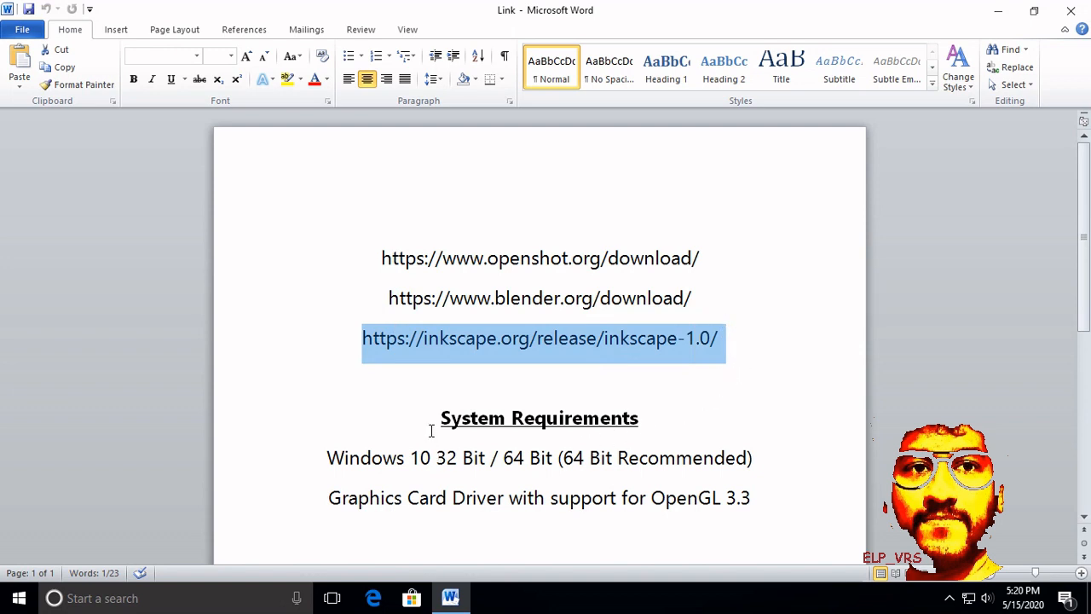
# Step: Review the Windows and graphics card driver entries under System Requirements, and minimize the document
pyautogui.moveTo(432, 431); pyautogui.dragTo(648, 419)
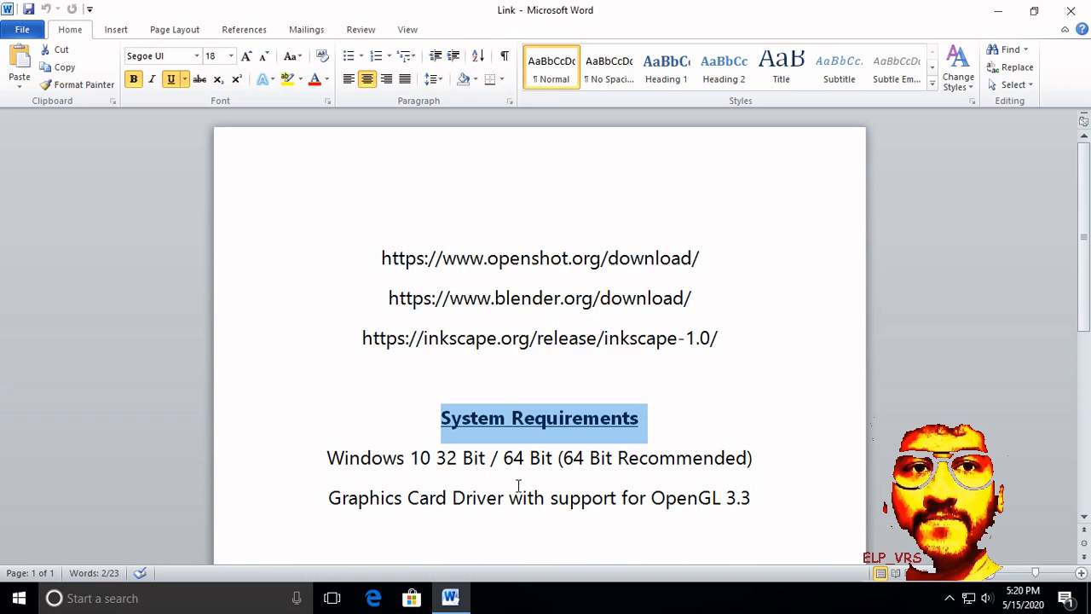
pyautogui.moveTo(505, 460); pyautogui.dragTo(556, 461)
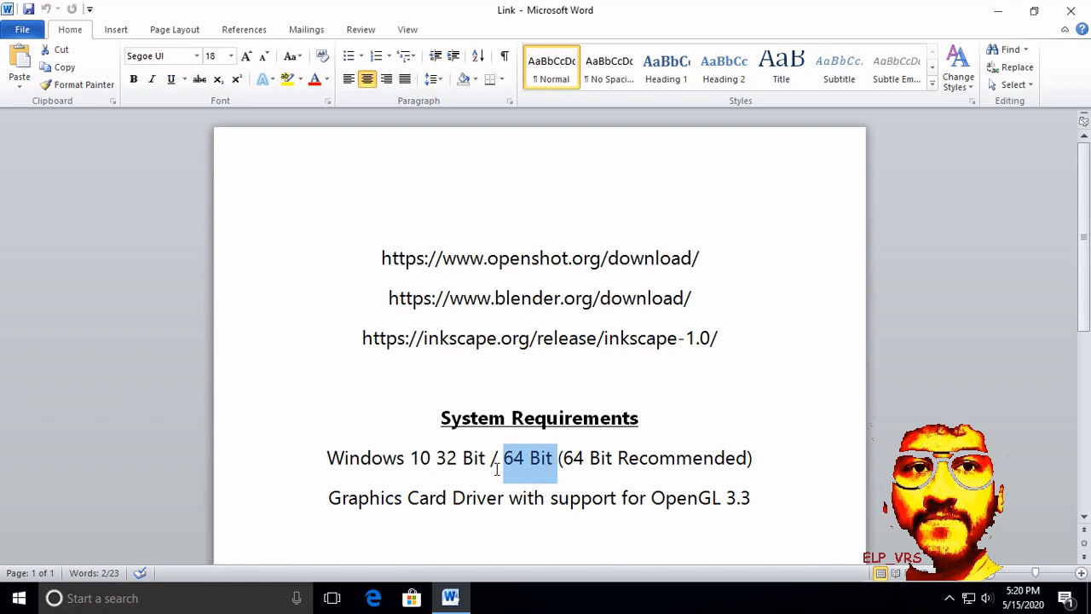
pyautogui.moveTo(437, 458); pyautogui.dragTo(489, 458)
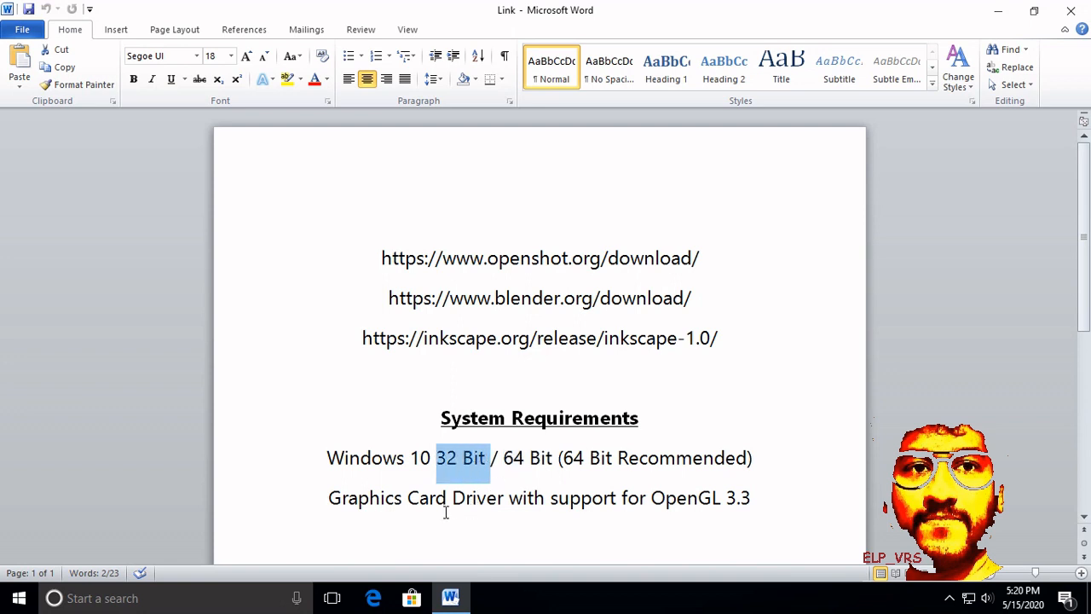
pyautogui.moveTo(329, 501); pyautogui.dragTo(475, 500)
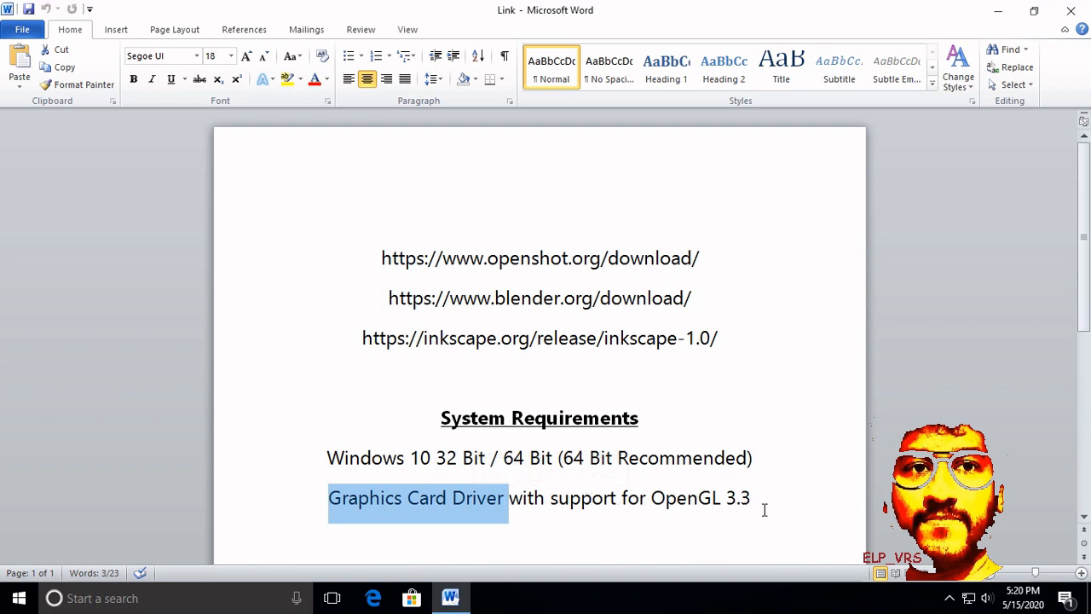
pyautogui.moveTo(759, 501); pyautogui.dragTo(370, 509)
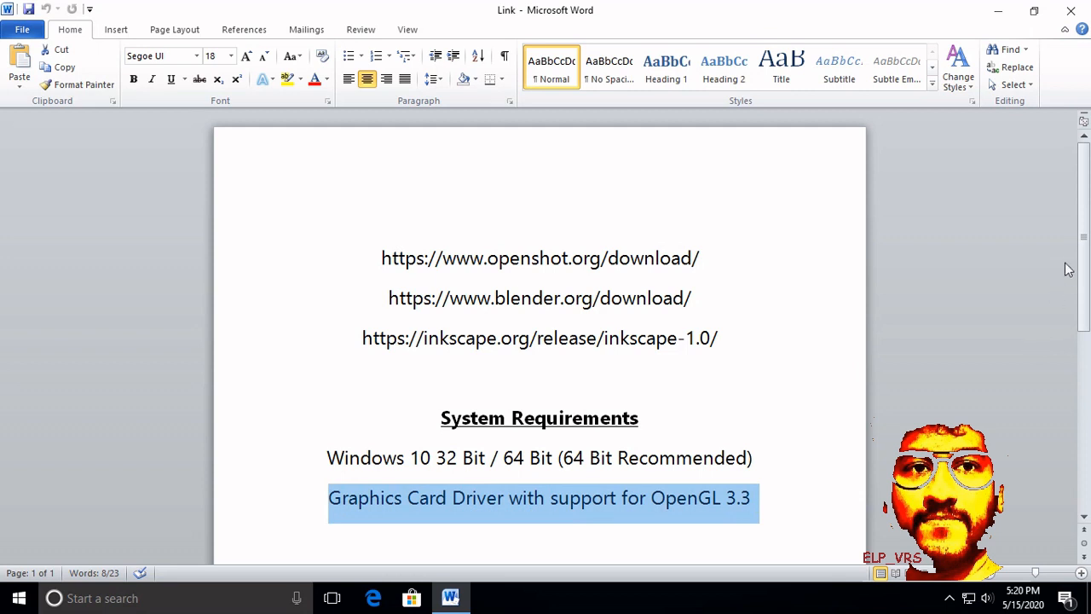
pyautogui.scroll(-1, 1087, 226)
pyautogui.scroll(-3, 1087, 226)
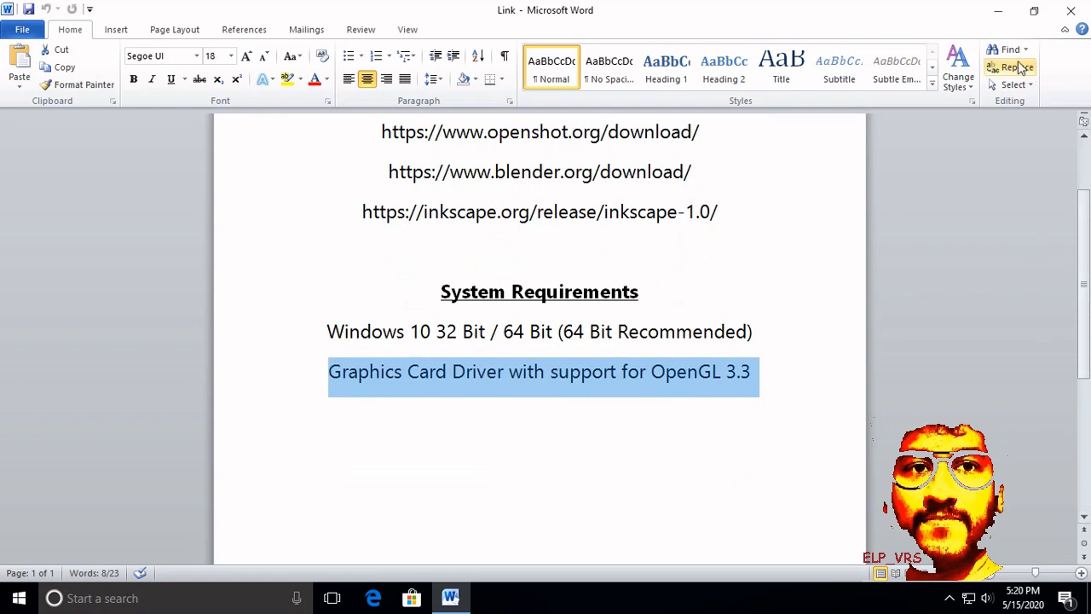
pyautogui.click(1002, 18)
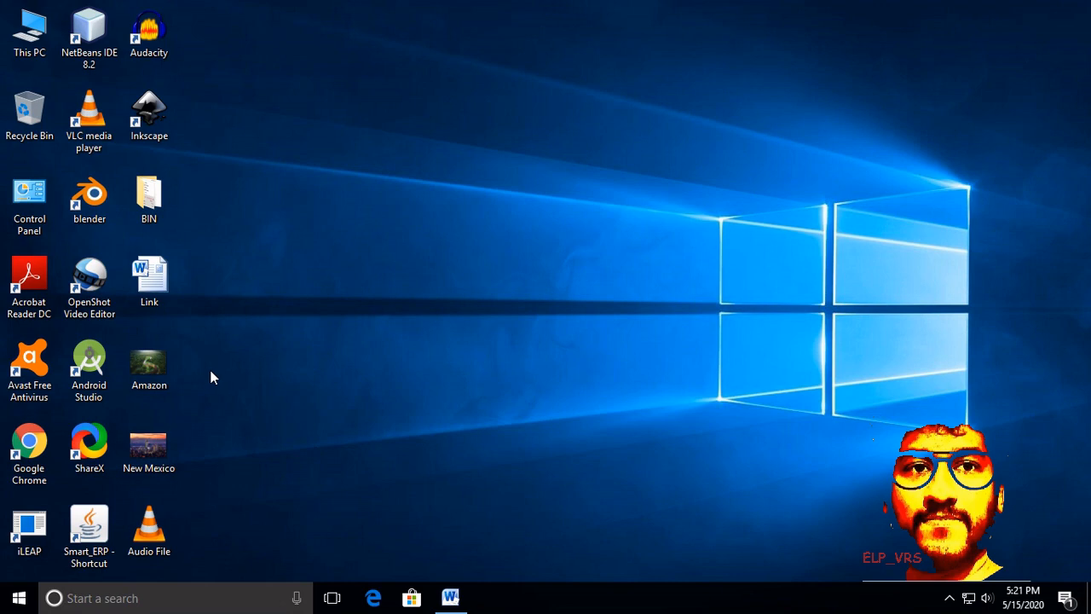
# Step: Launch OpenShot Video Editor and reduce its window so the desktop media files are accessible beside it
pyautogui.doubleClick(108, 296)
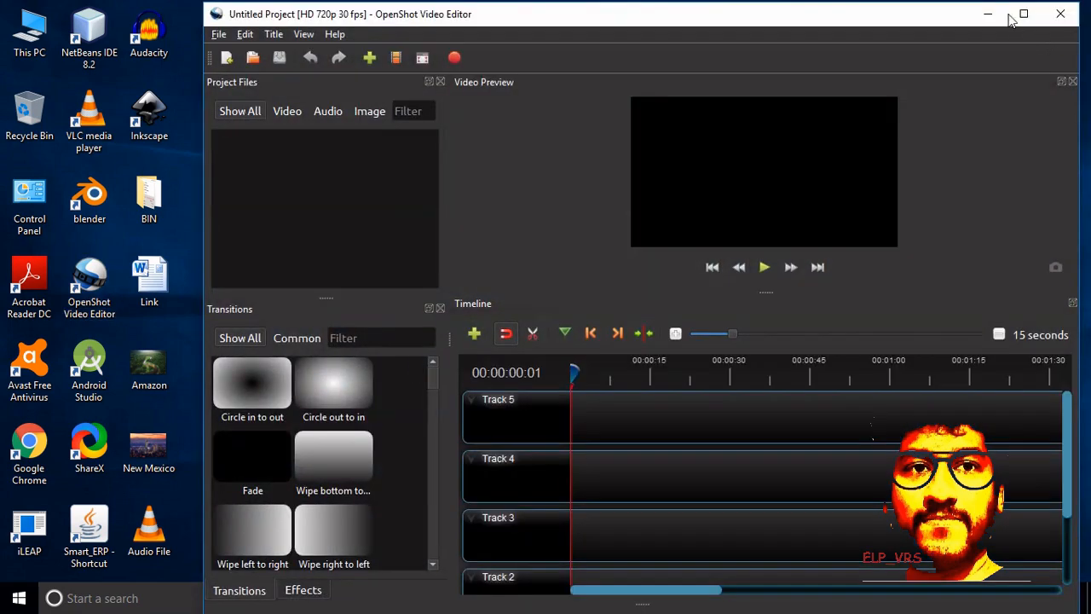
pyautogui.click(1013, 20)
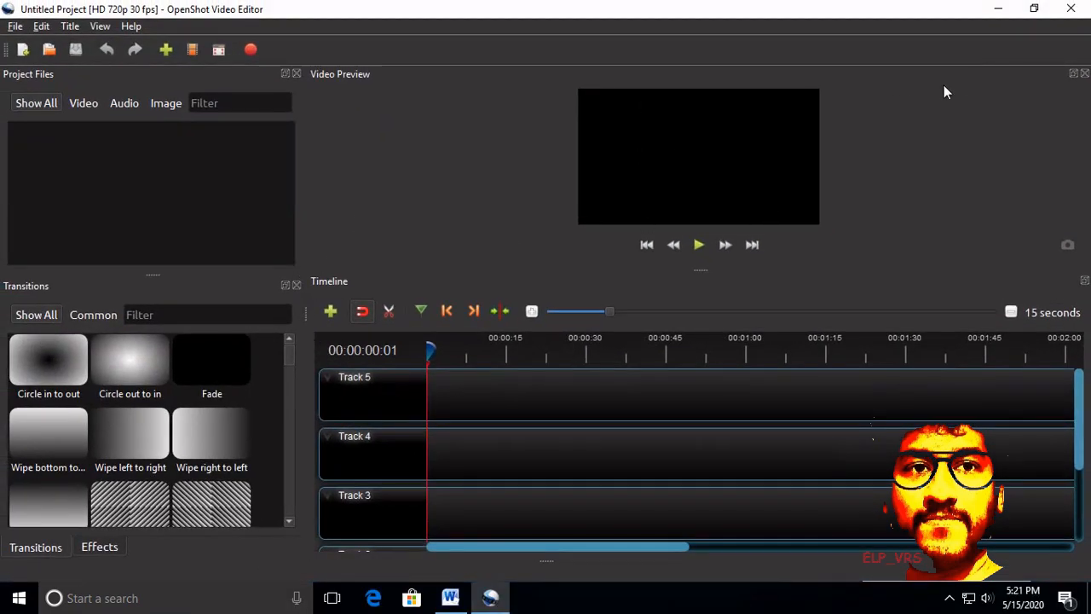
pyautogui.click(1035, 12)
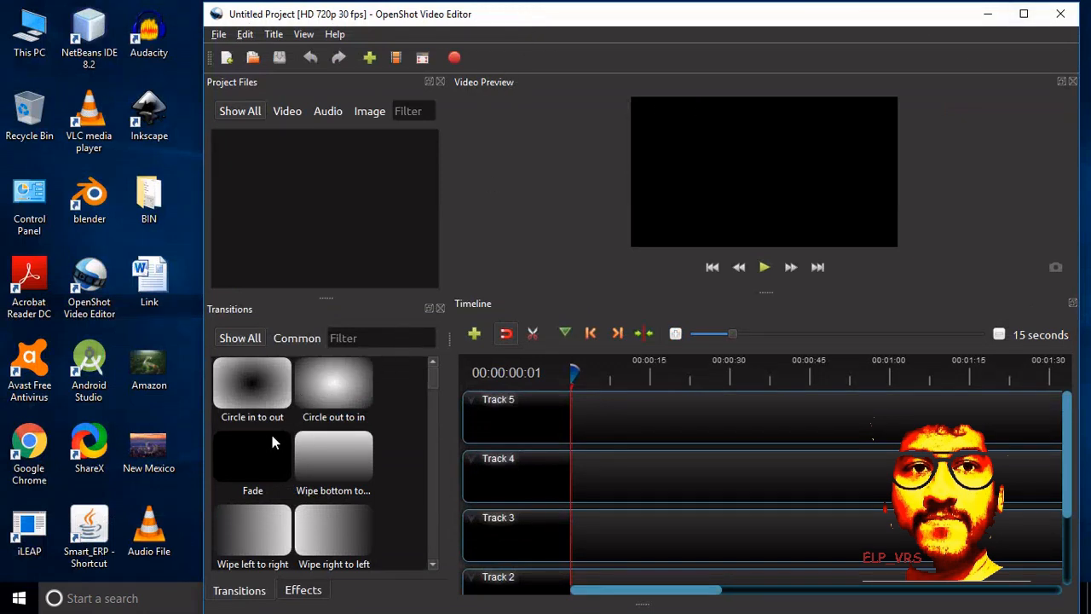
# Step: Import the Amazon image, New Mexico image and Audio File from the desktop into the project files, and maximize the window
pyautogui.moveTo(164, 381); pyautogui.dragTo(256, 265)
pyautogui.moveTo(140, 446); pyautogui.dragTo(306, 166)
pyautogui.moveTo(150, 532); pyautogui.dragTo(239, 244)
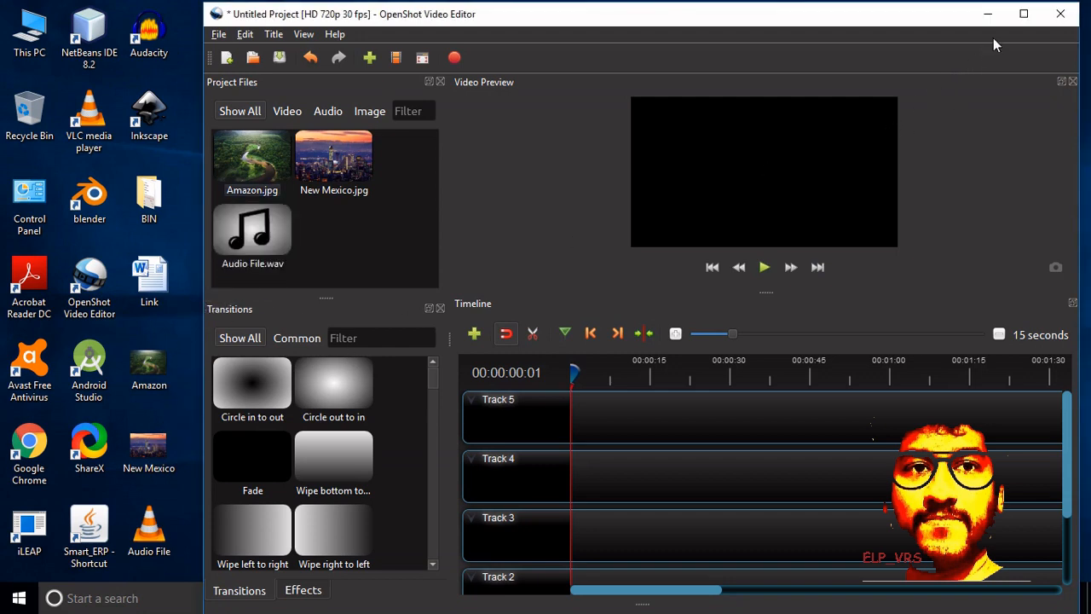
pyautogui.click(1023, 13)
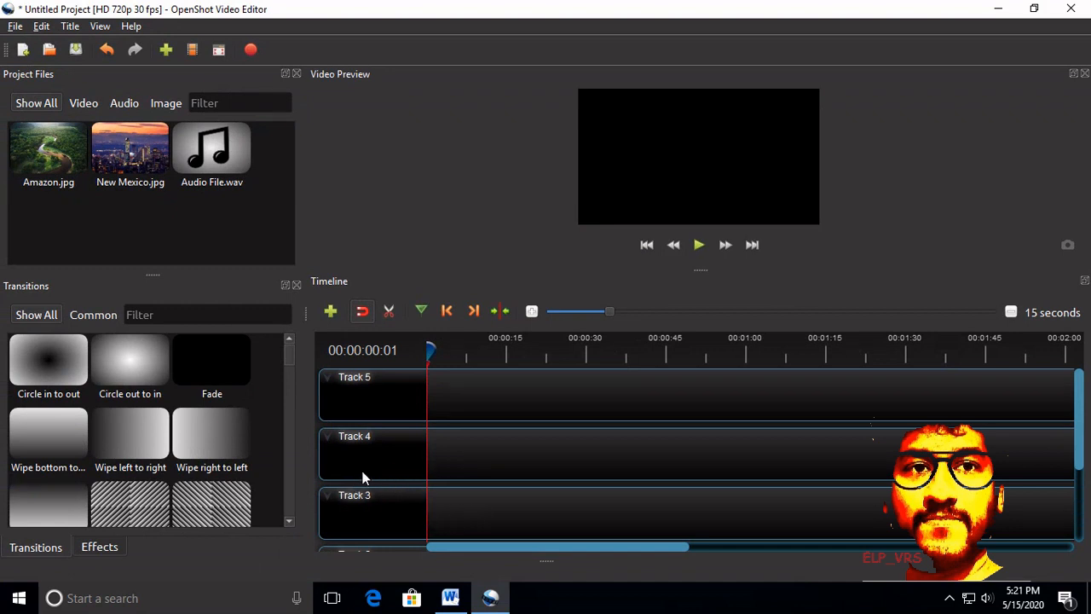
# Step: Place Audio File.wav at the start of Track 1 in the timeline
pyautogui.scroll(-3, 618, 465)
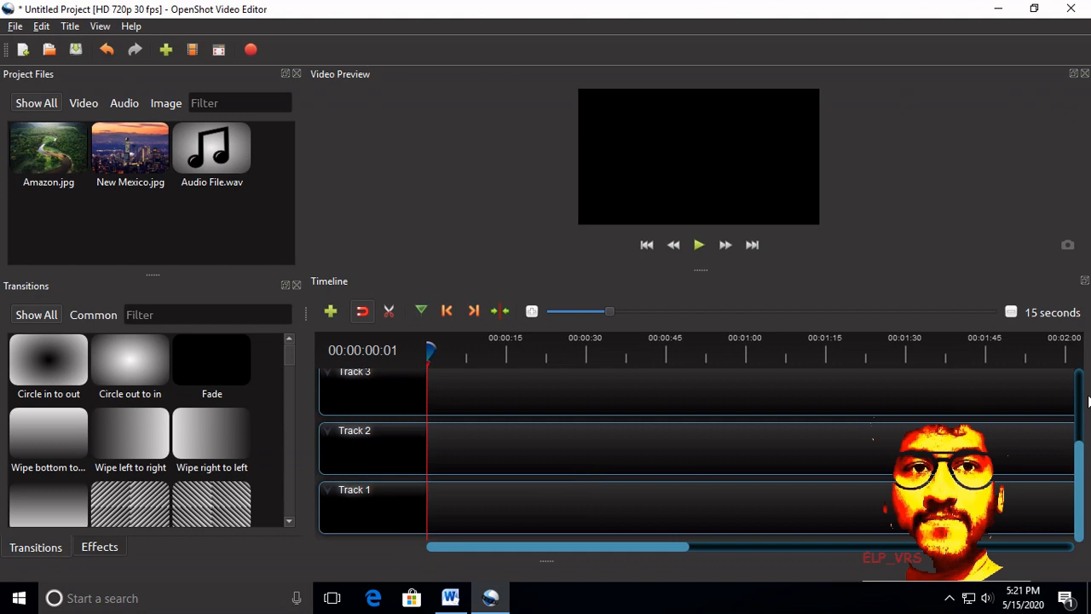
pyautogui.moveTo(1078, 461); pyautogui.dragTo(1078, 460)
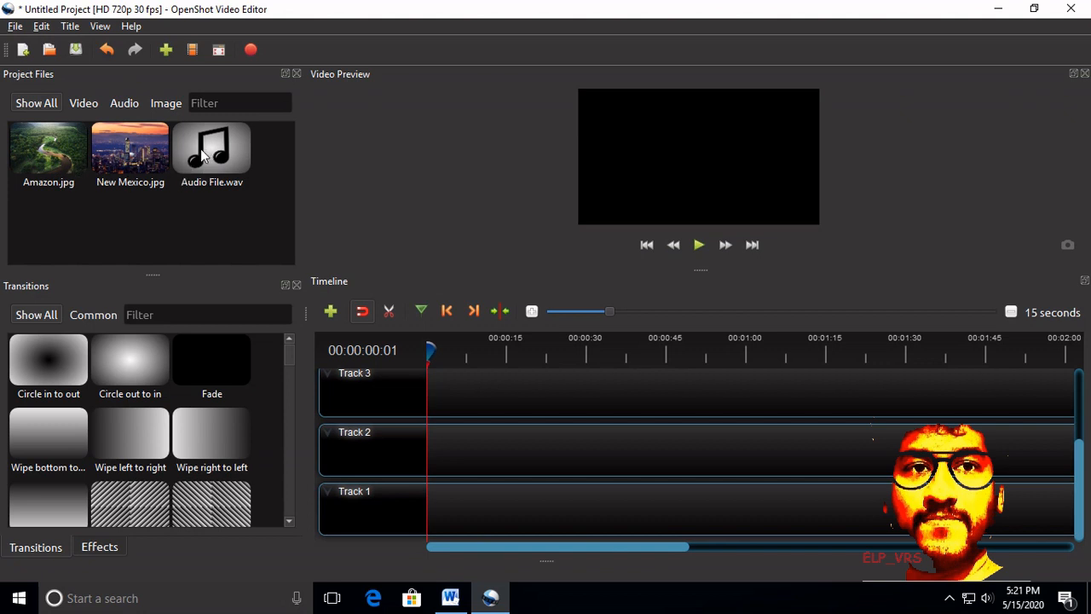
pyautogui.moveTo(195, 162); pyautogui.dragTo(415, 493)
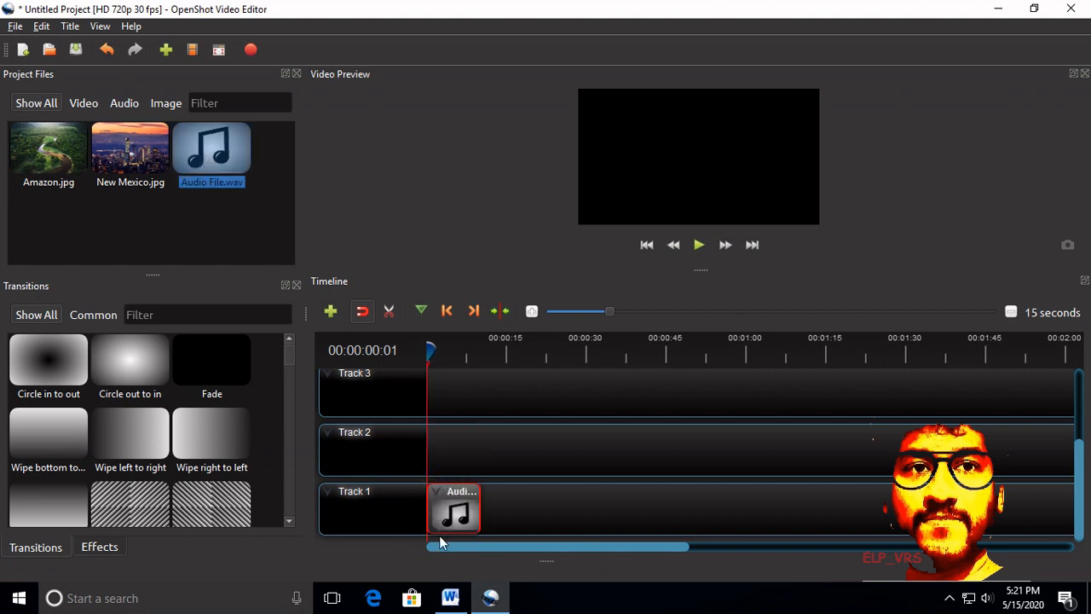
# Step: Place Amazon.jpg at the start of Track 2 and New Mexico.jpg directly after it
pyautogui.click(29, 164)
pyautogui.moveTo(30, 164); pyautogui.dragTo(422, 445)
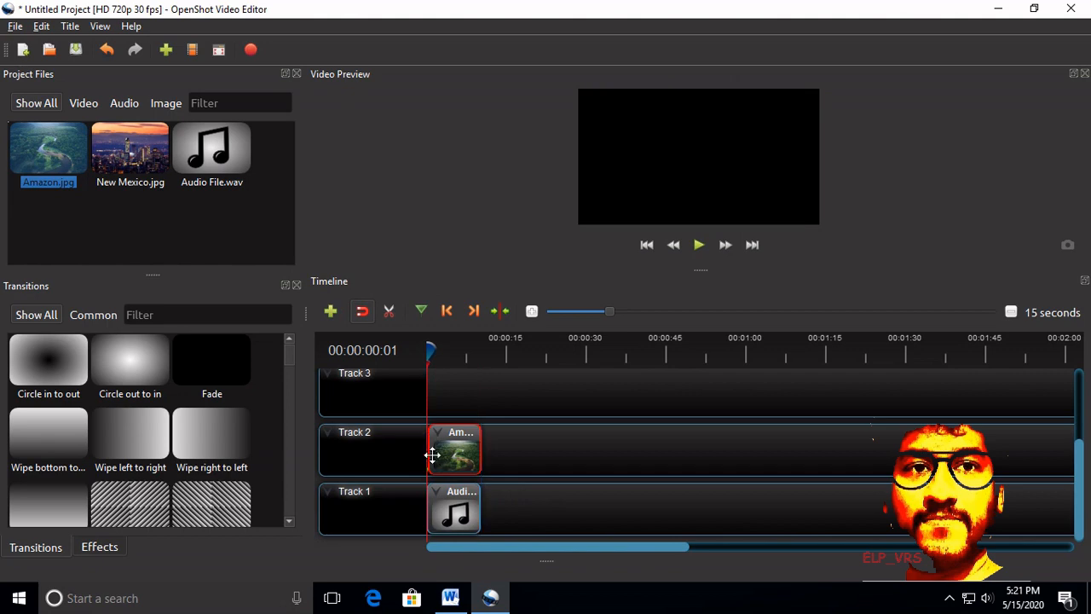
pyautogui.moveTo(126, 158); pyautogui.dragTo(477, 442)
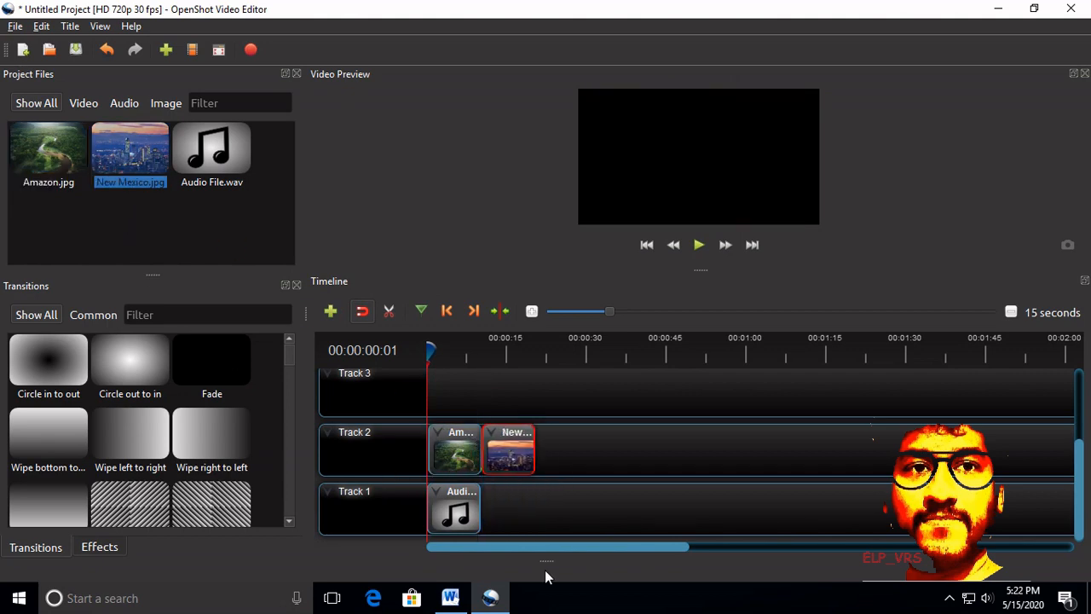
# Step: Shorten both image clips on Track 2 to about 5 seconds each, with New Mexico directly following Amazon
pyautogui.click(467, 518)
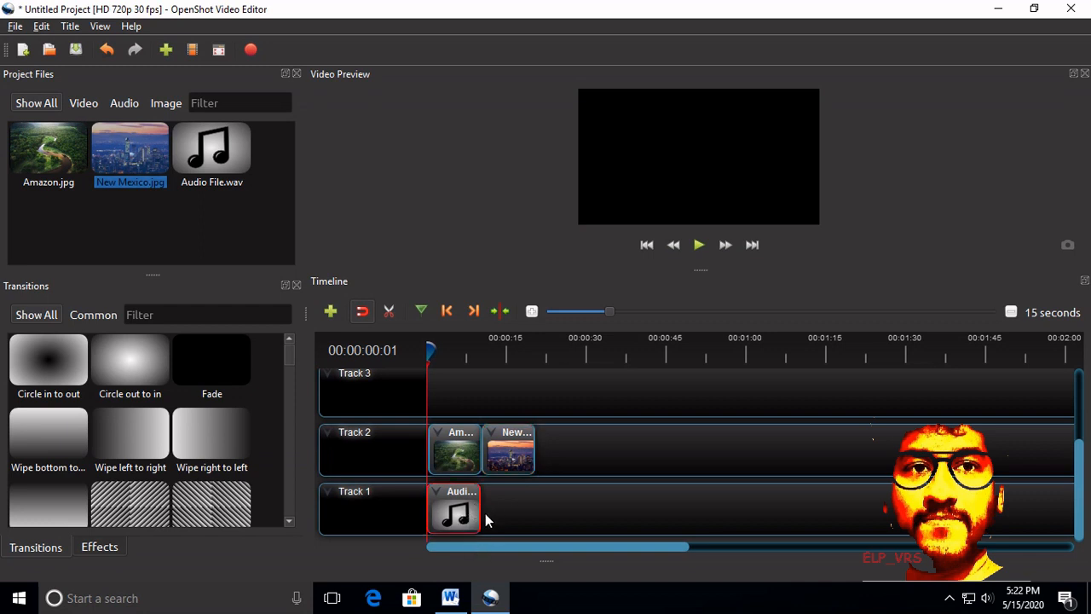
pyautogui.click(473, 448)
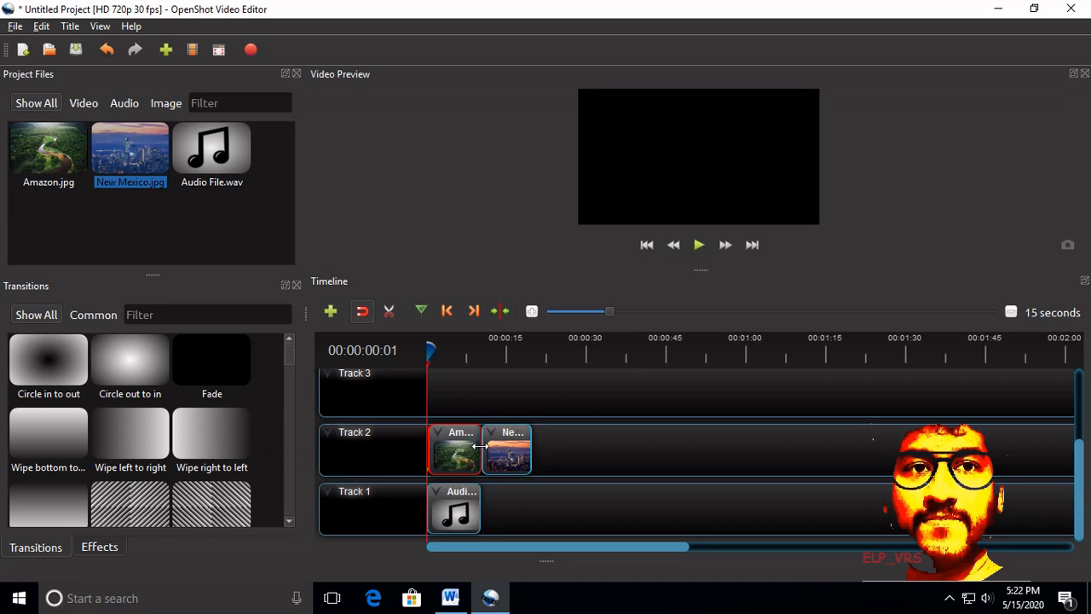
pyautogui.moveTo(479, 446); pyautogui.dragTo(616, 453)
pyautogui.click(478, 456)
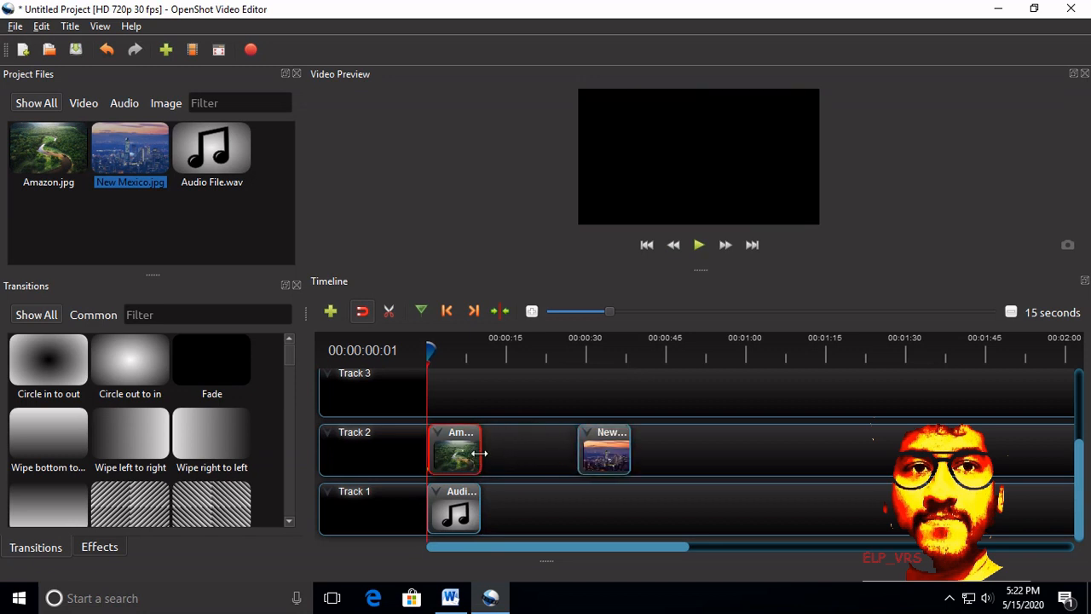
pyautogui.moveTo(480, 453); pyautogui.dragTo(454, 451)
pyautogui.moveTo(524, 458); pyautogui.dragTo(487, 459)
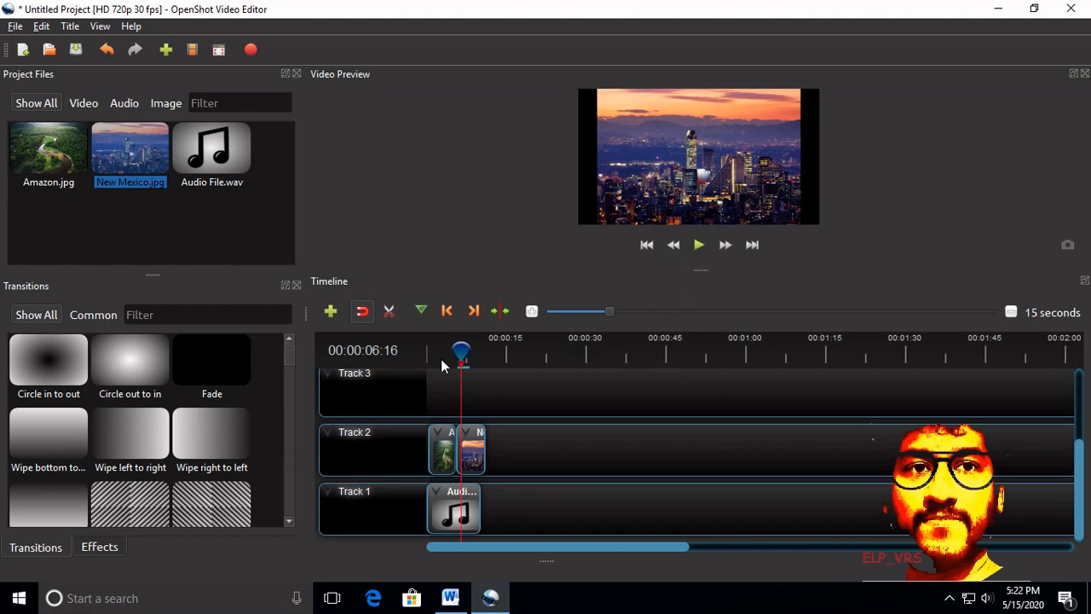
# Step: Add the Circle in to out transition at the start of the New Mexico clip on Track 2
pyautogui.moveTo(461, 354); pyautogui.dragTo(451, 353)
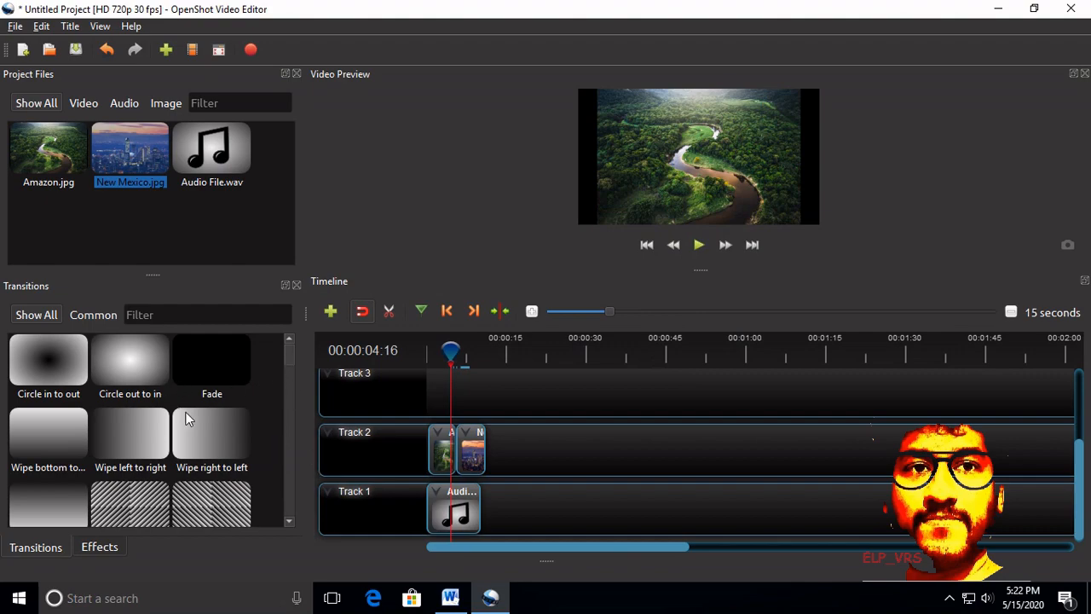
pyautogui.moveTo(284, 362)
pyautogui.mouseDown()
pyautogui.moveTo(294, 515)
pyautogui.moveTo(283, 353)
pyautogui.mouseUp()
pyautogui.moveTo(43, 356); pyautogui.dragTo(469, 458)
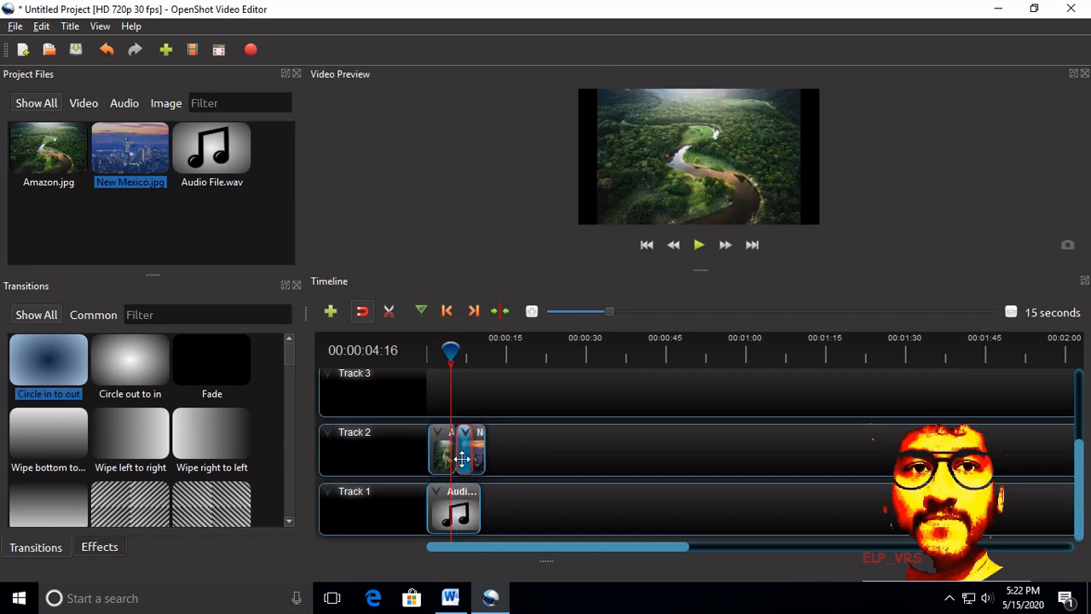
# Step: Play the timeline from just before the transition to preview the change between the two images
pyautogui.moveTo(451, 350); pyautogui.dragTo(449, 354)
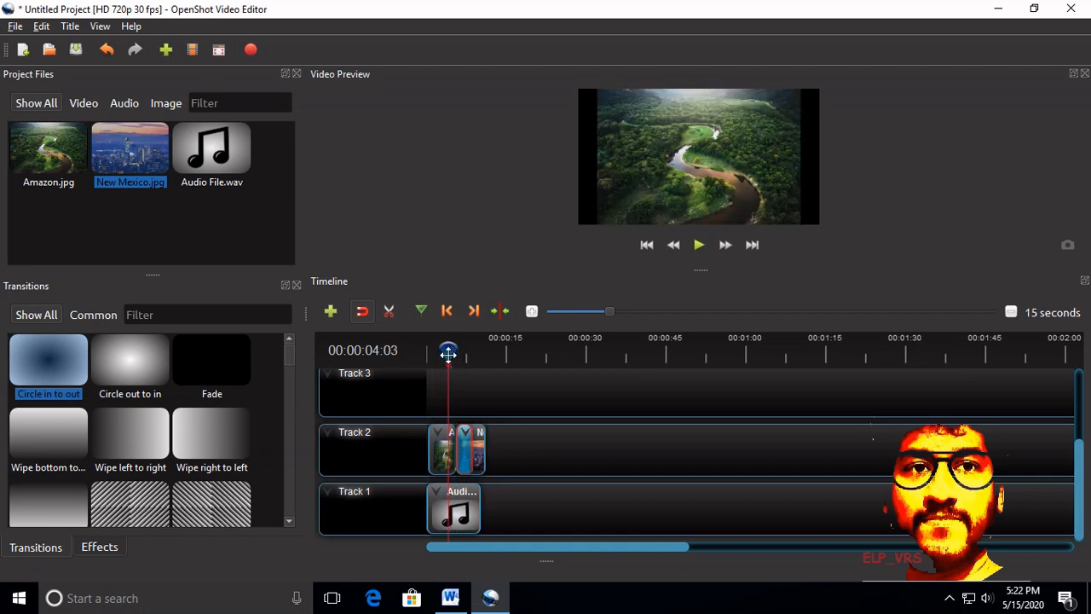
pyautogui.click(698, 248)
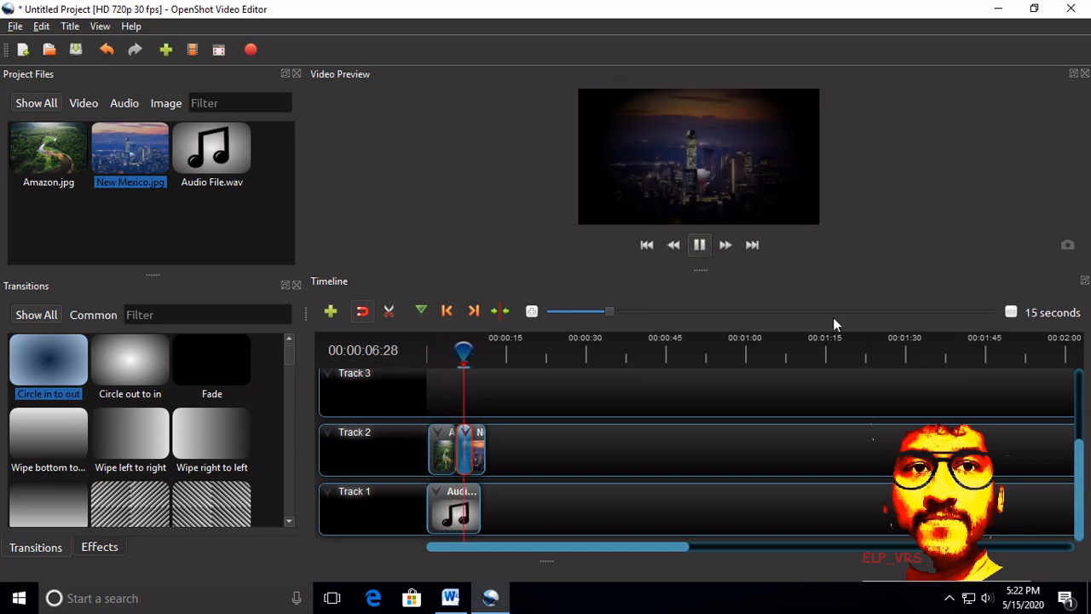
pyautogui.click(699, 245)
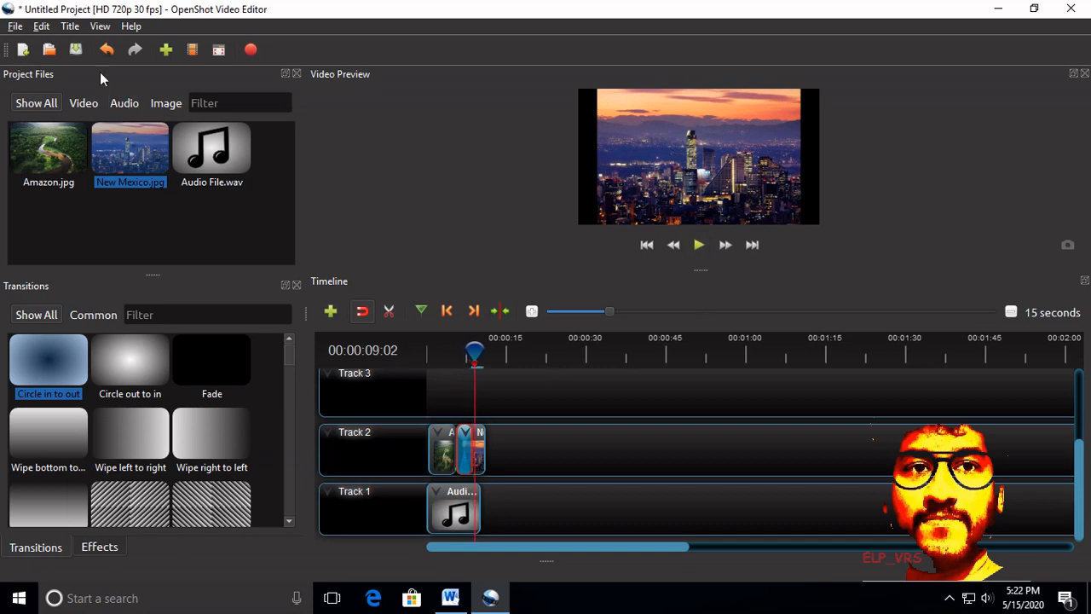
# Step: Start a new title from the Cloud 1 template and set its first line to OPEN SHOT
pyautogui.click(76, 27)
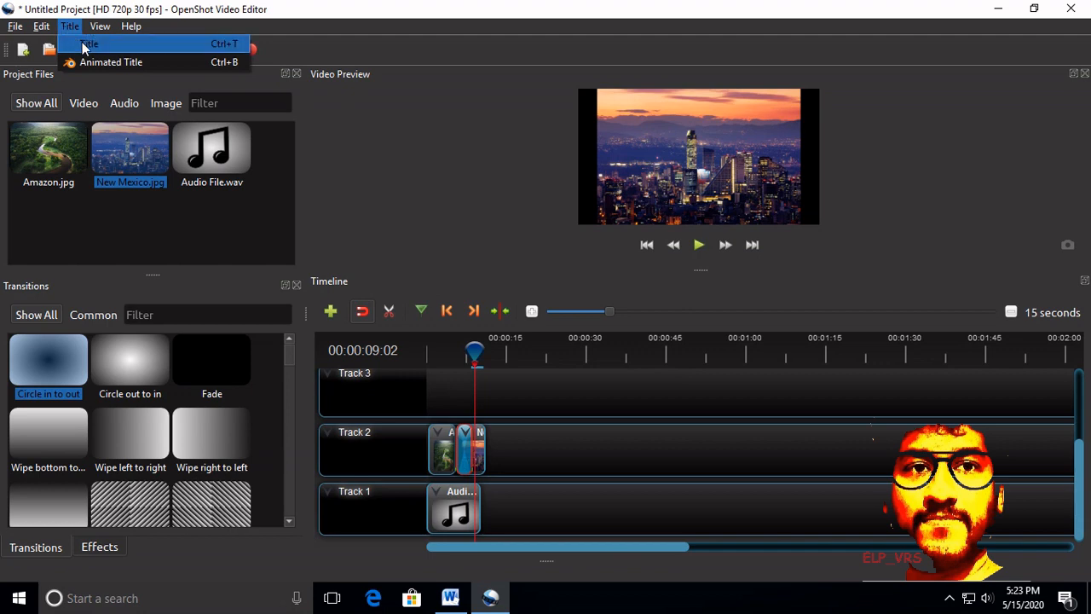
pyautogui.click(85, 44)
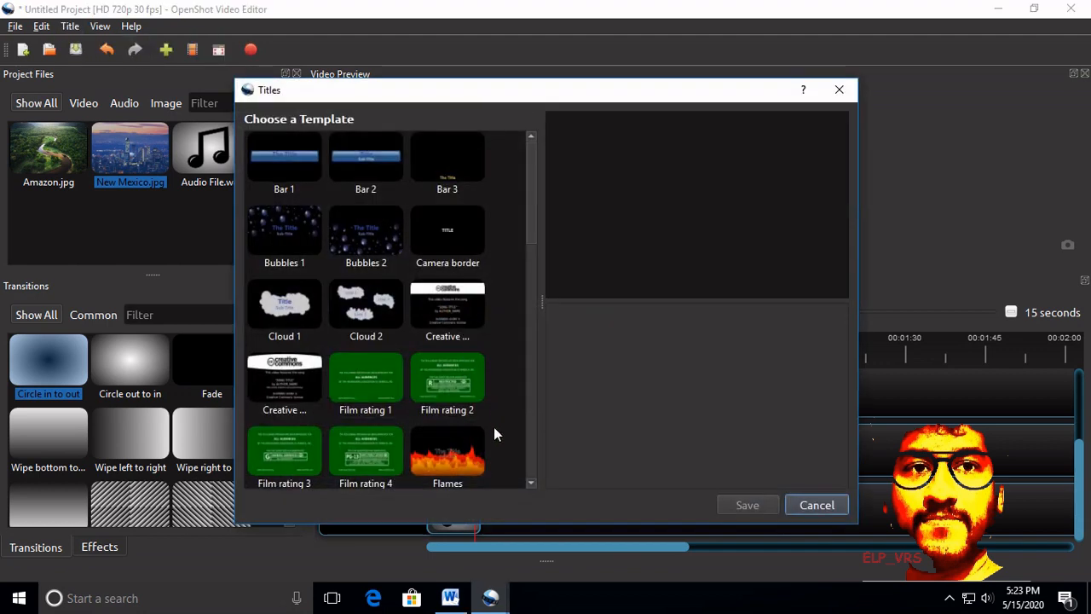
pyautogui.click(286, 312)
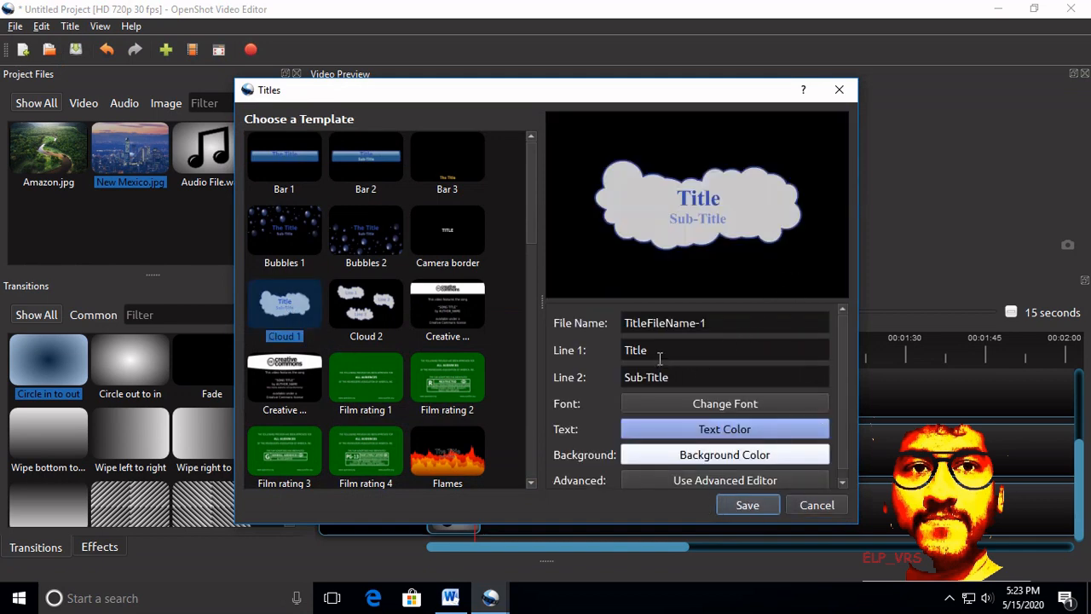
pyautogui.moveTo(659, 358); pyautogui.dragTo(579, 355)
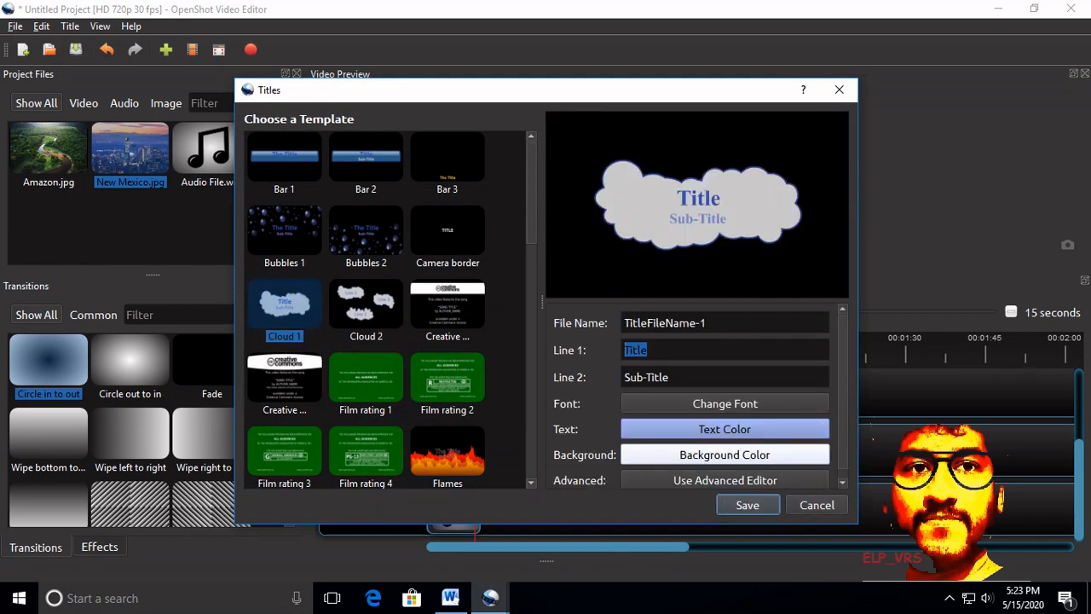
pyautogui.write('OP')
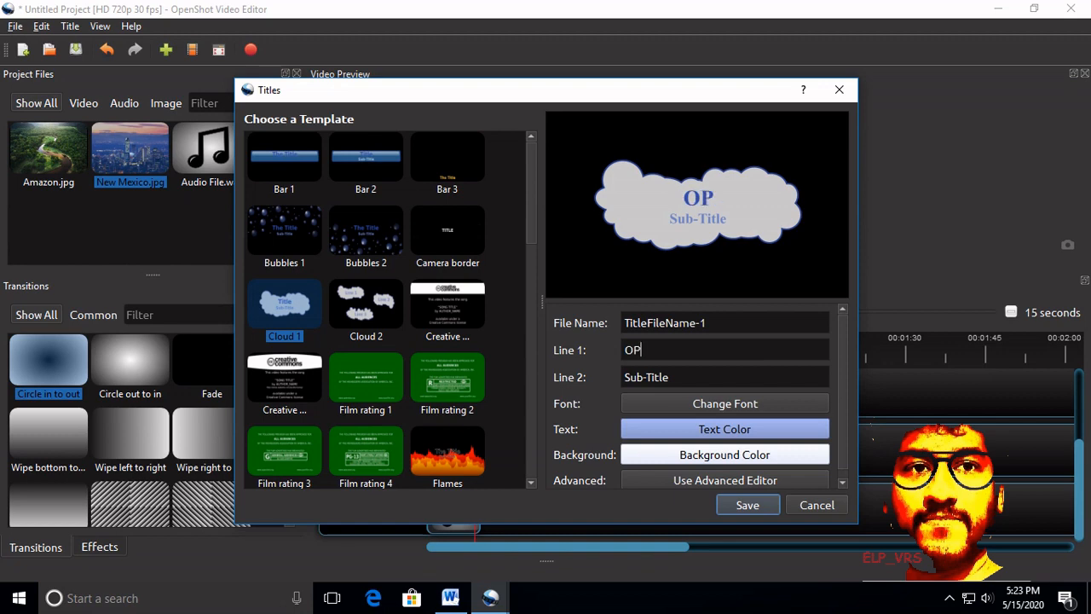
pyautogui.write('EN SHOT')
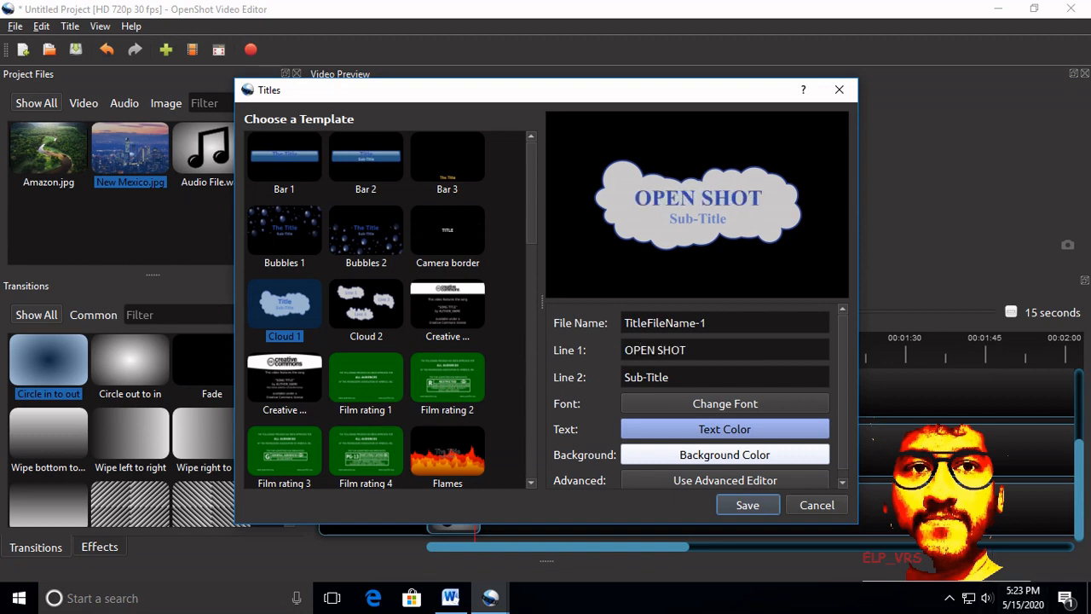
# Step: Set the title's second line to "By" followed by the author's first name, and save the title
pyautogui.moveTo(670, 377); pyautogui.dragTo(609, 379)
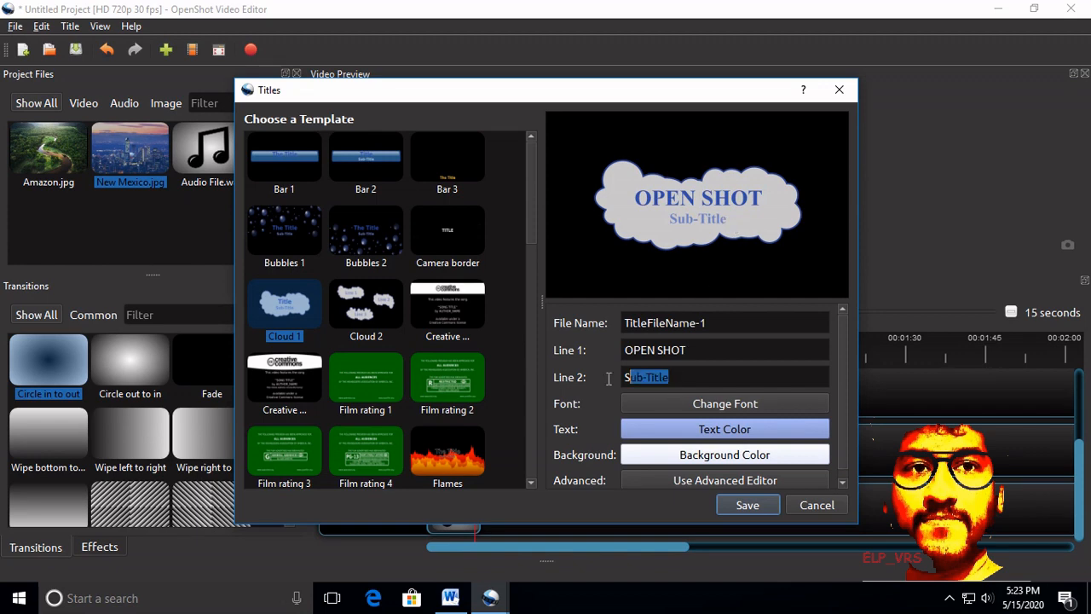
pyautogui.write('By Sa')
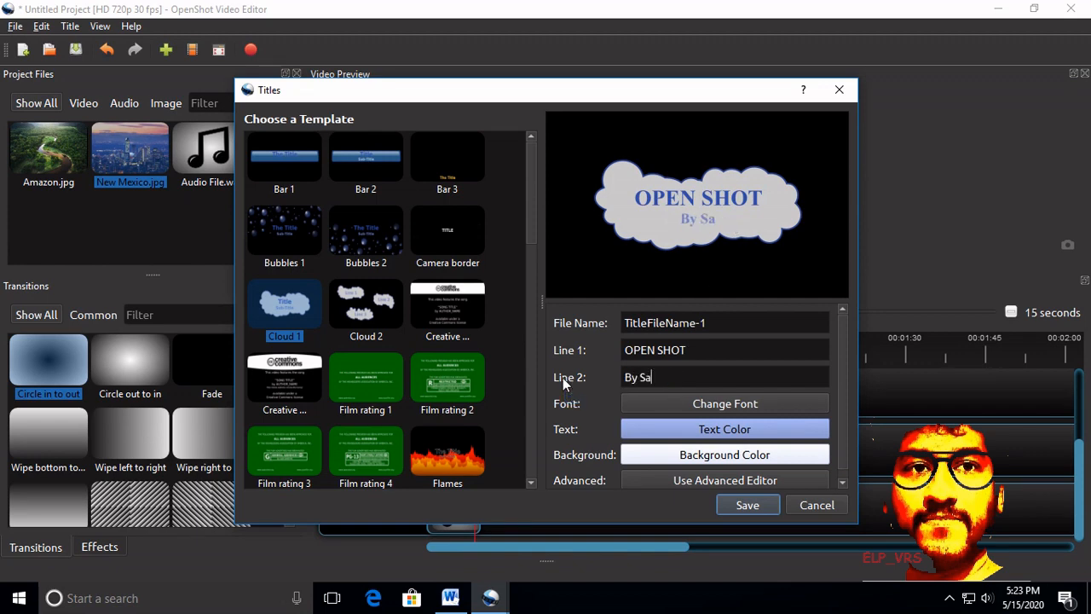
pyautogui.write('nish')
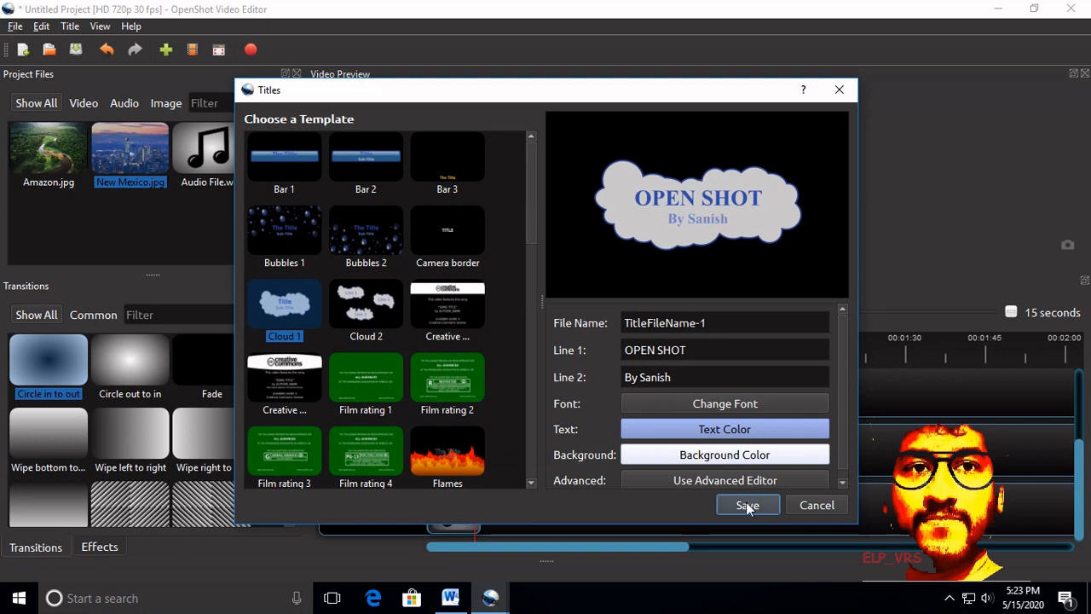
pyautogui.click(748, 506)
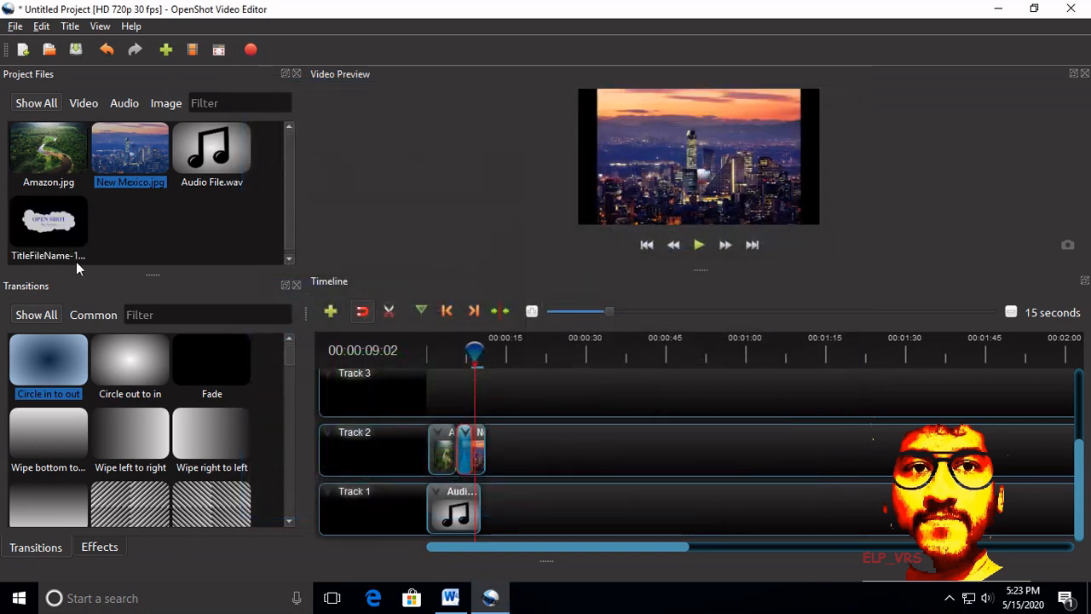
# Step: Place the cloud title at the start of Track 2 ahead of the images and shorten it to about 3.5 seconds
pyautogui.moveTo(53, 226); pyautogui.dragTo(425, 473)
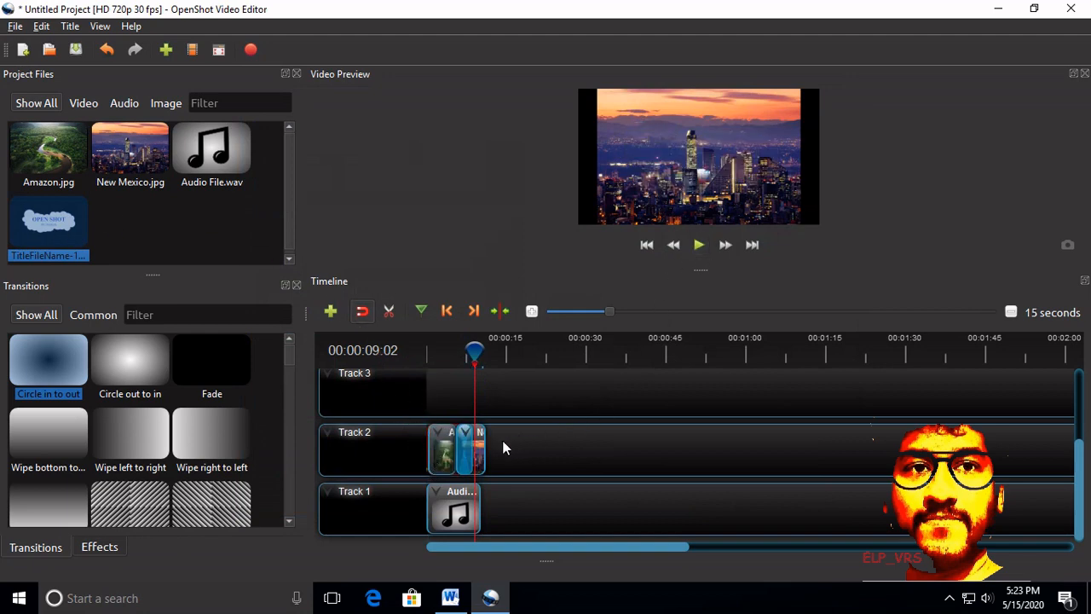
pyautogui.moveTo(49, 223); pyautogui.dragTo(578, 513)
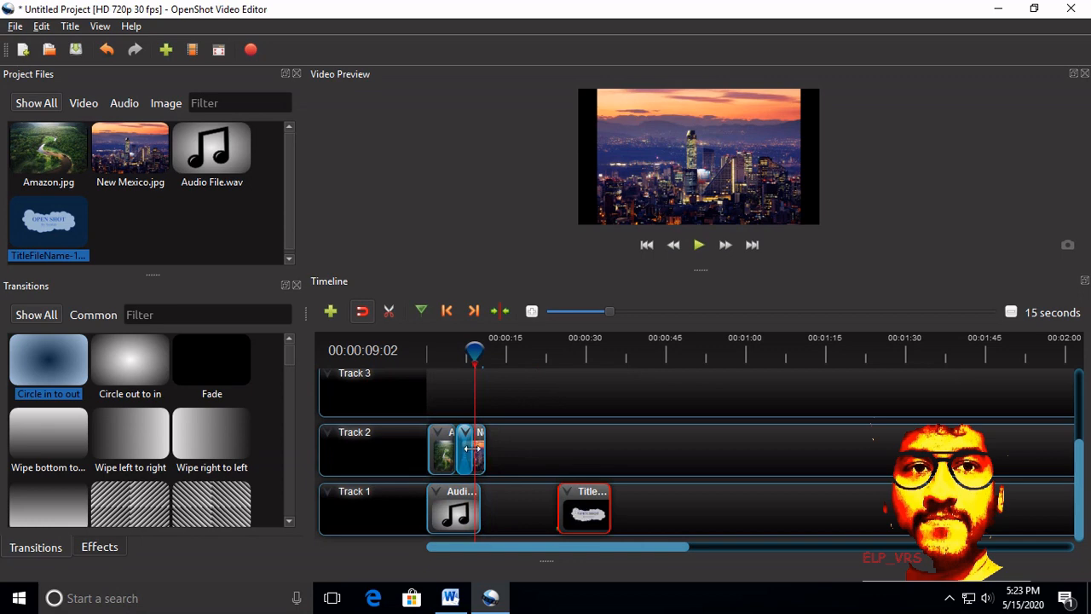
pyautogui.moveTo(477, 450); pyautogui.dragTo(451, 454)
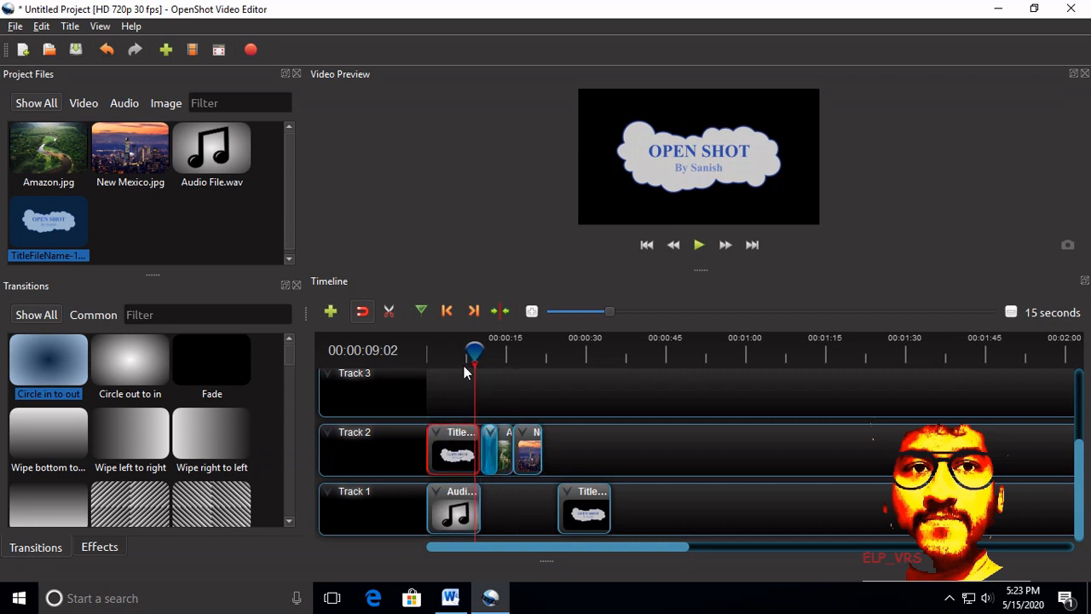
pyautogui.moveTo(469, 355); pyautogui.dragTo(427, 358)
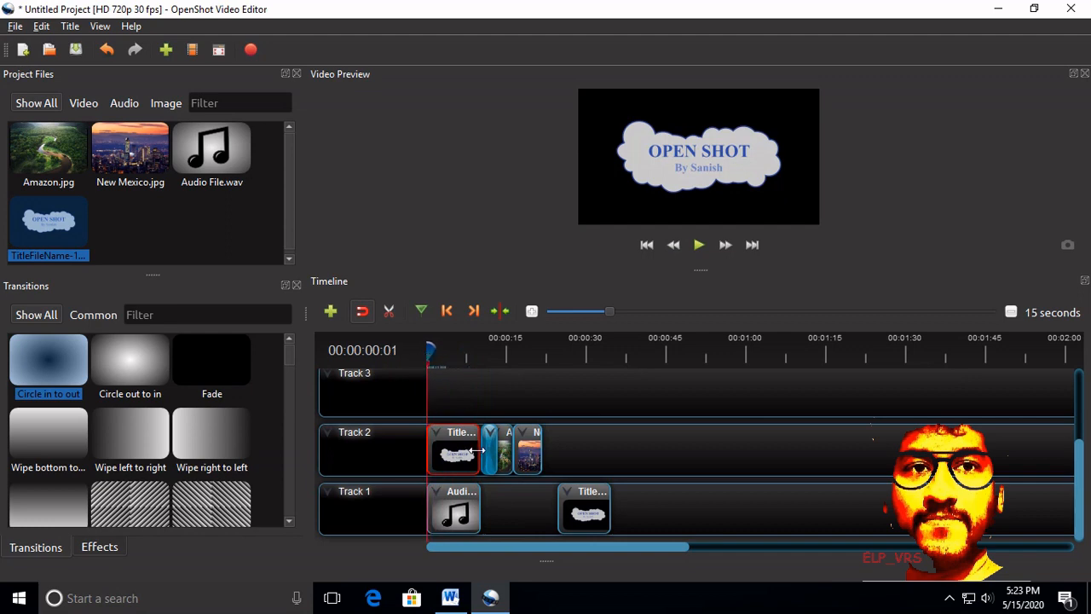
pyautogui.moveTo(480, 451); pyautogui.dragTo(446, 452)
# Step: Remove the extra title clip from Track 1, keeping the shortened one at the start of Track 2
pyautogui.rightClick(577, 502)
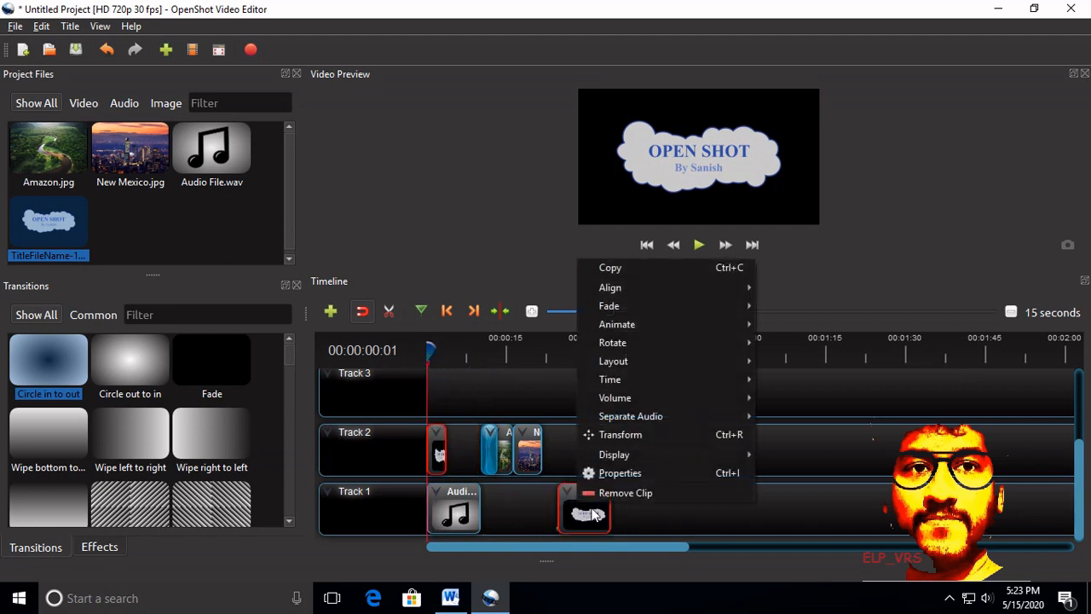
pyautogui.click(607, 490)
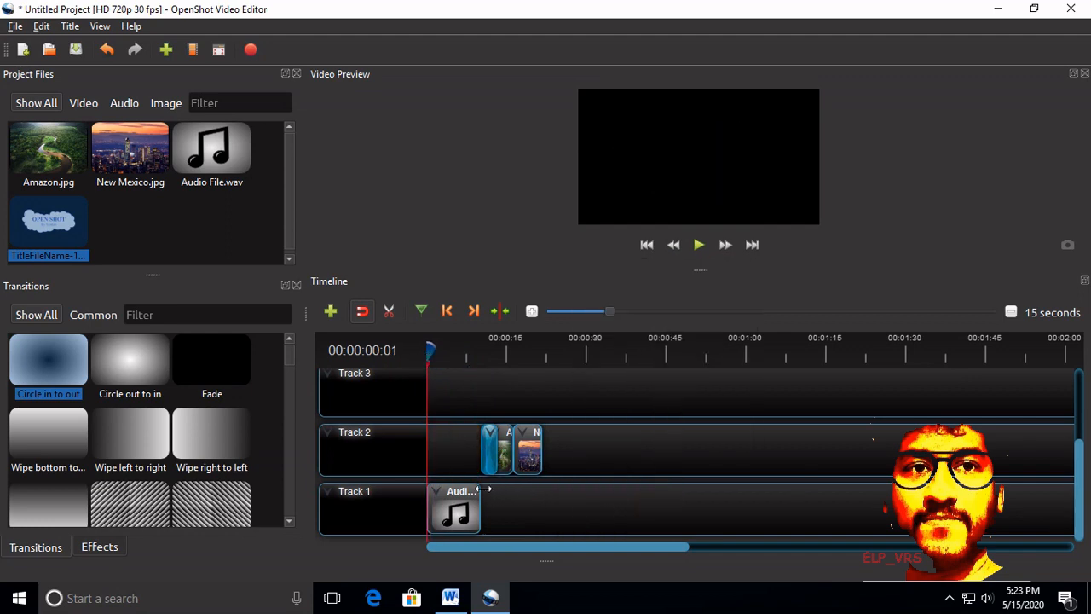
pyautogui.hotkey('ctrl', 'z')
pyautogui.moveTo(588, 509); pyautogui.dragTo(447, 457)
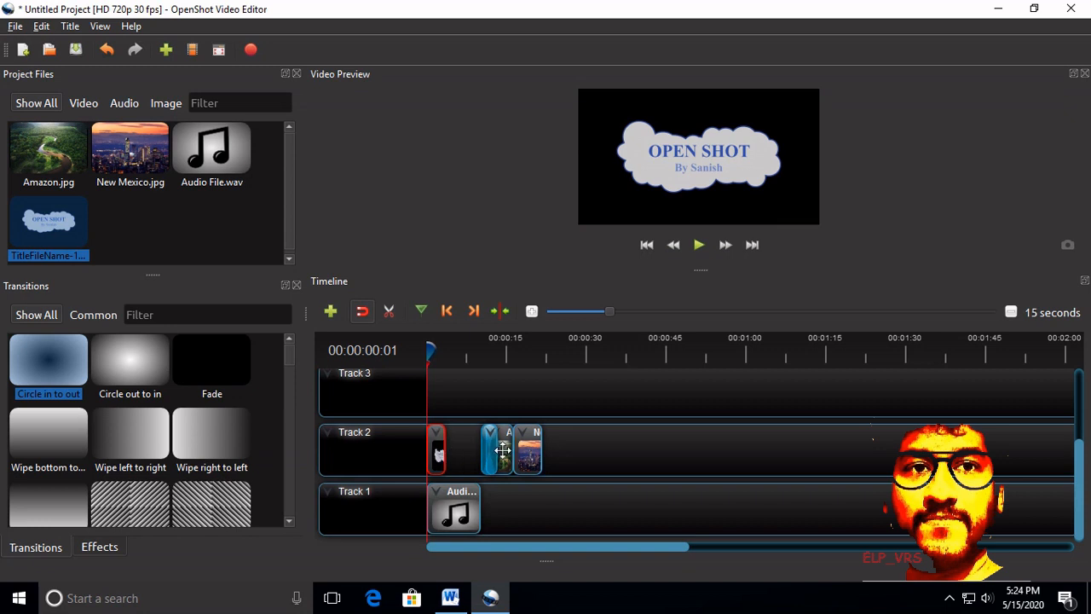
# Step: Shorten both image clips, line them up directly after the title on Track 2, and place the transition over the New Mexico clip
pyautogui.moveTo(497, 450); pyautogui.dragTo(474, 456)
pyautogui.click(467, 450)
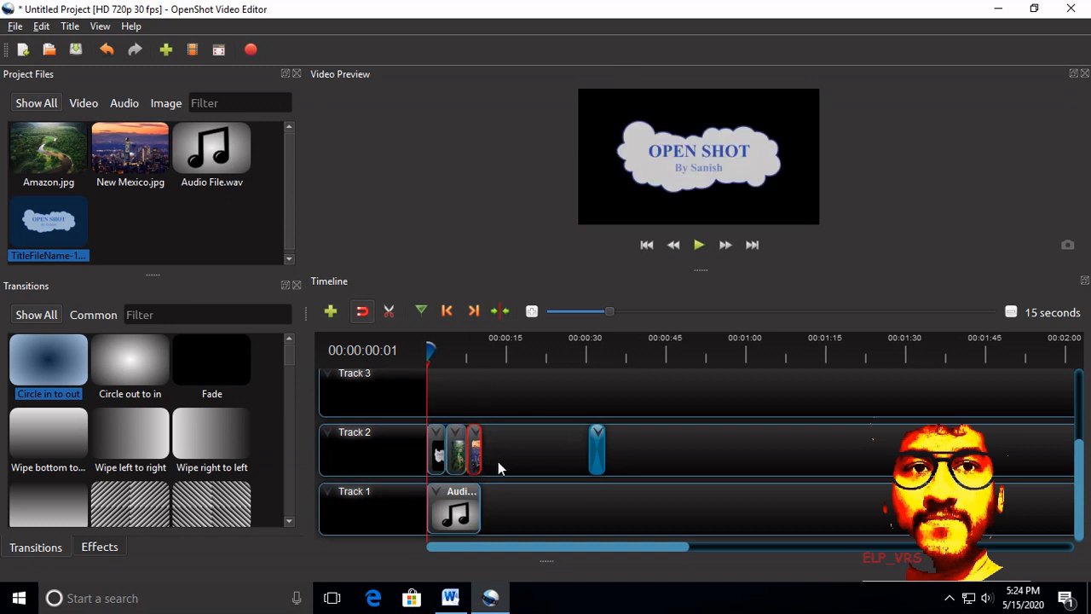
pyautogui.moveTo(597, 446); pyautogui.dragTo(478, 453)
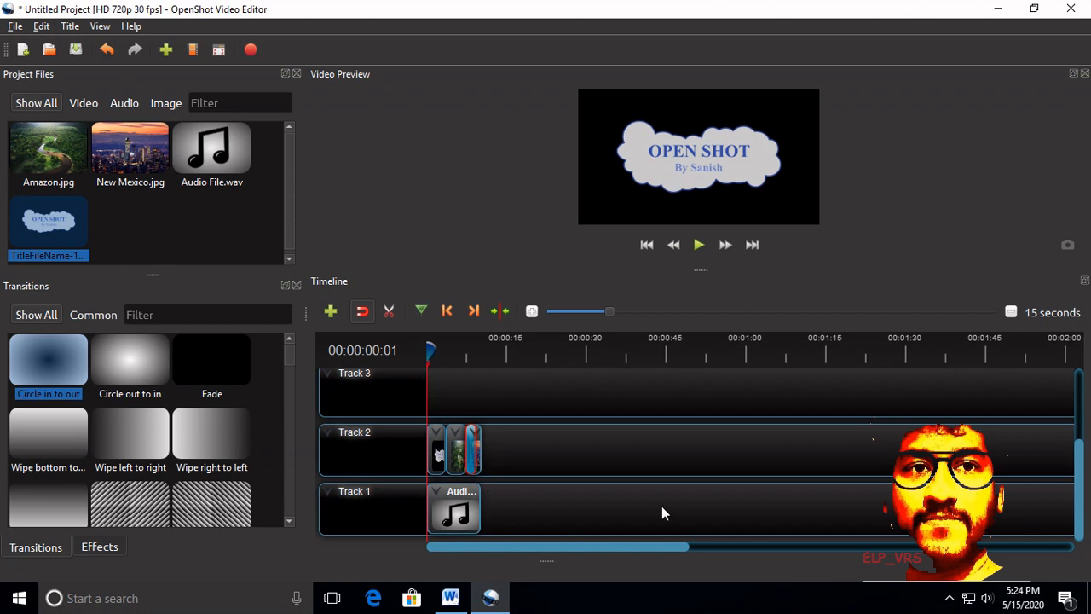
# Step: Play the whole timeline to preview the title and images, and return the playhead to the start
pyautogui.click(699, 245)
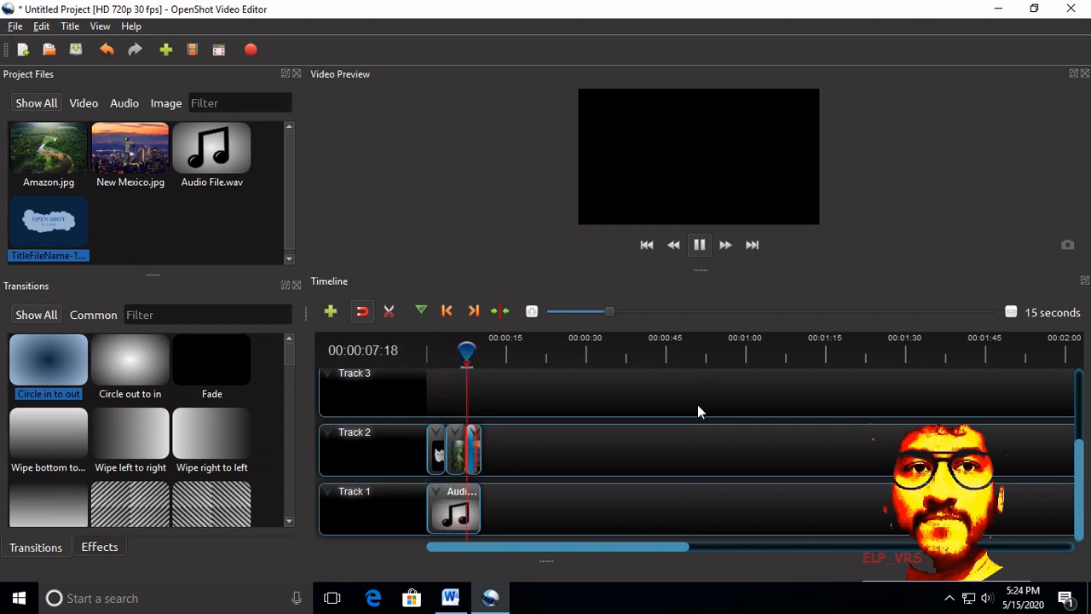
pyautogui.click(698, 245)
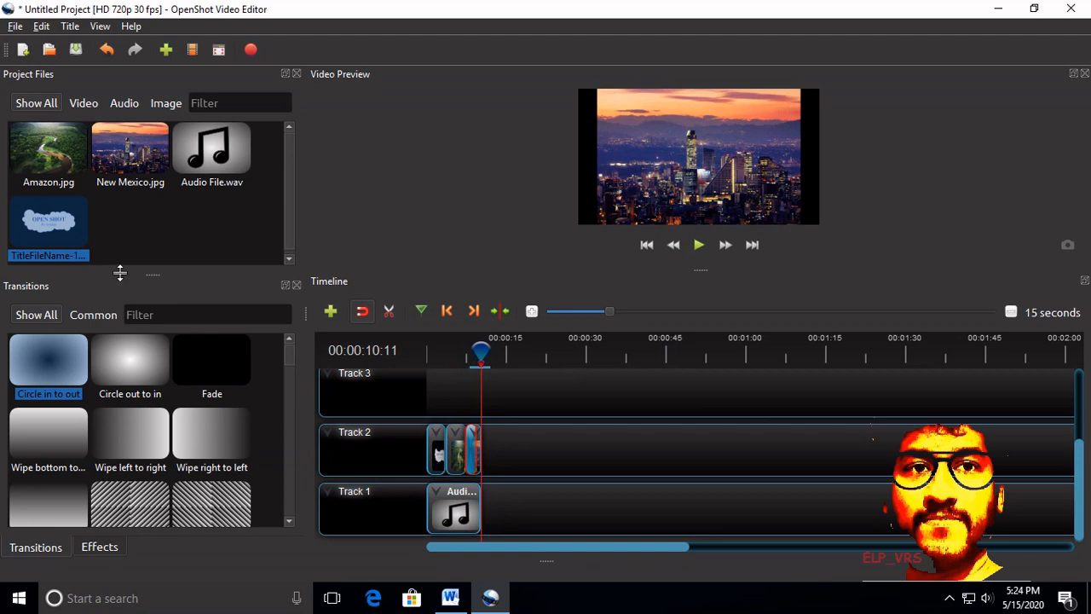
pyautogui.moveTo(482, 352); pyautogui.dragTo(427, 365)
# Step: Create a title from the Footer 3 template with the text WATERMARK and save it as TitleFileName-2
pyautogui.click(70, 25)
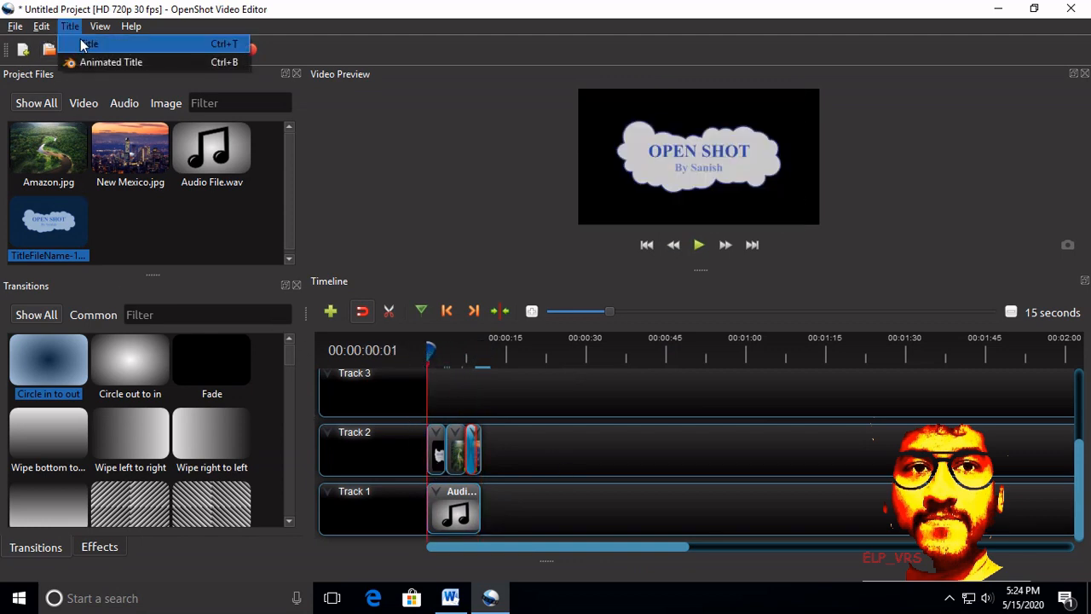
pyautogui.click(85, 40)
pyautogui.moveTo(531, 229); pyautogui.dragTo(538, 300)
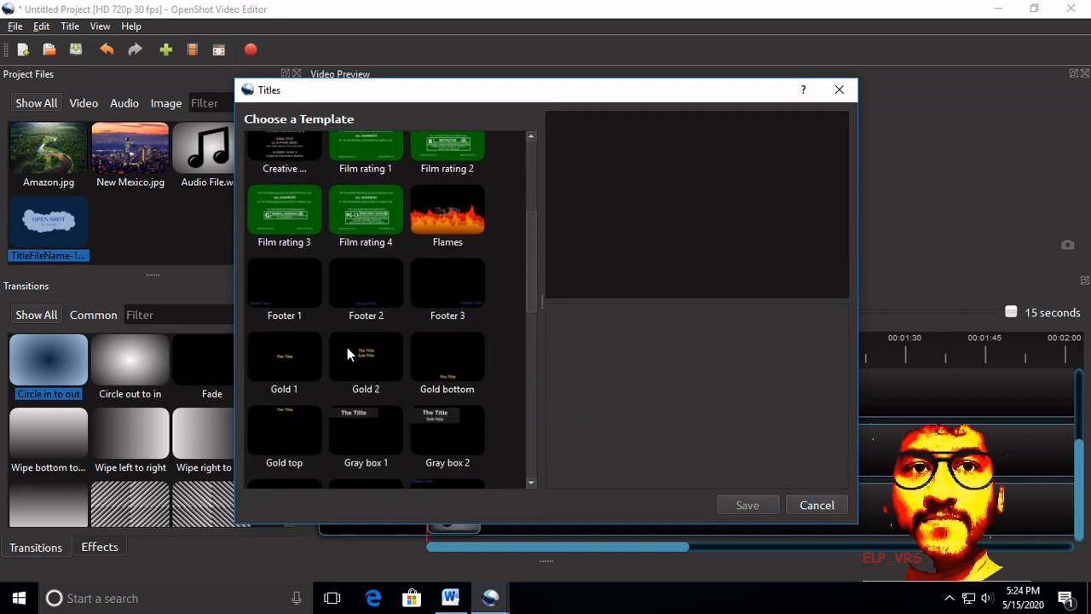
pyautogui.click(445, 309)
pyautogui.moveTo(718, 355); pyautogui.dragTo(503, 358)
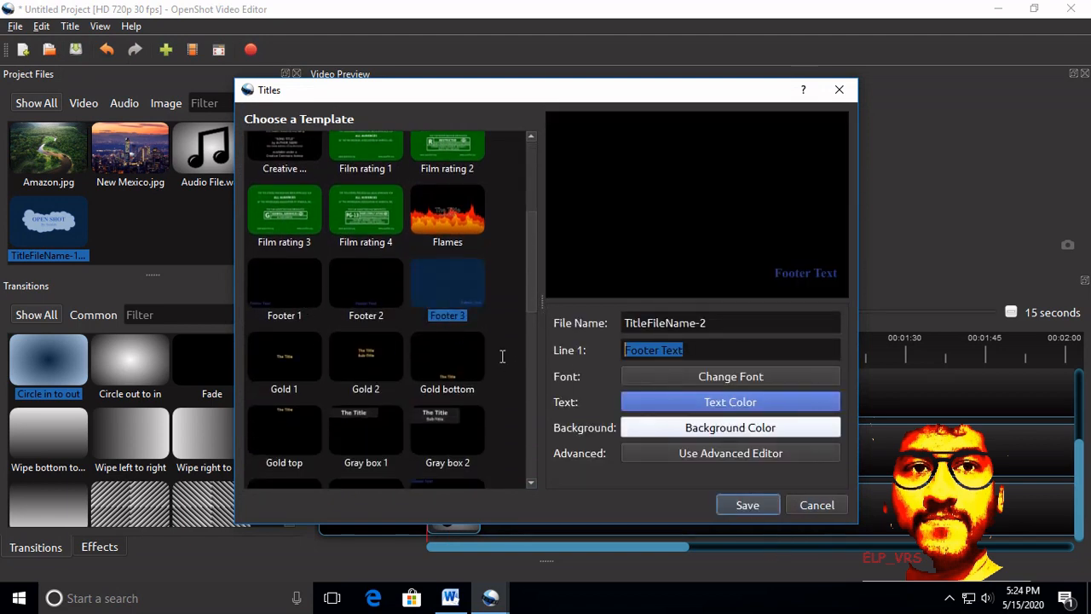
pyautogui.write('W')
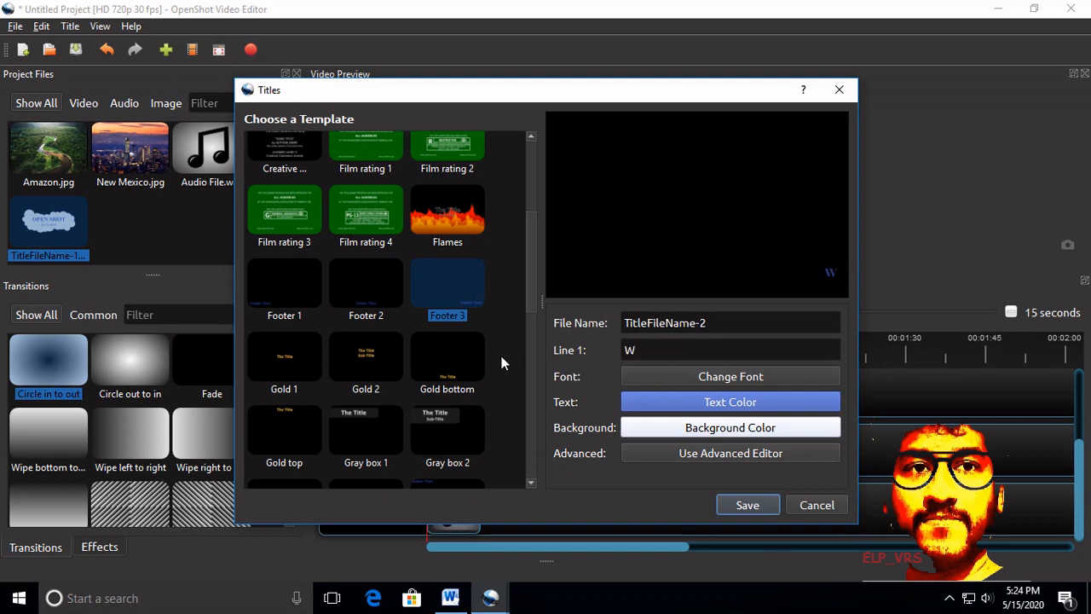
pyautogui.write('ATERMARK')
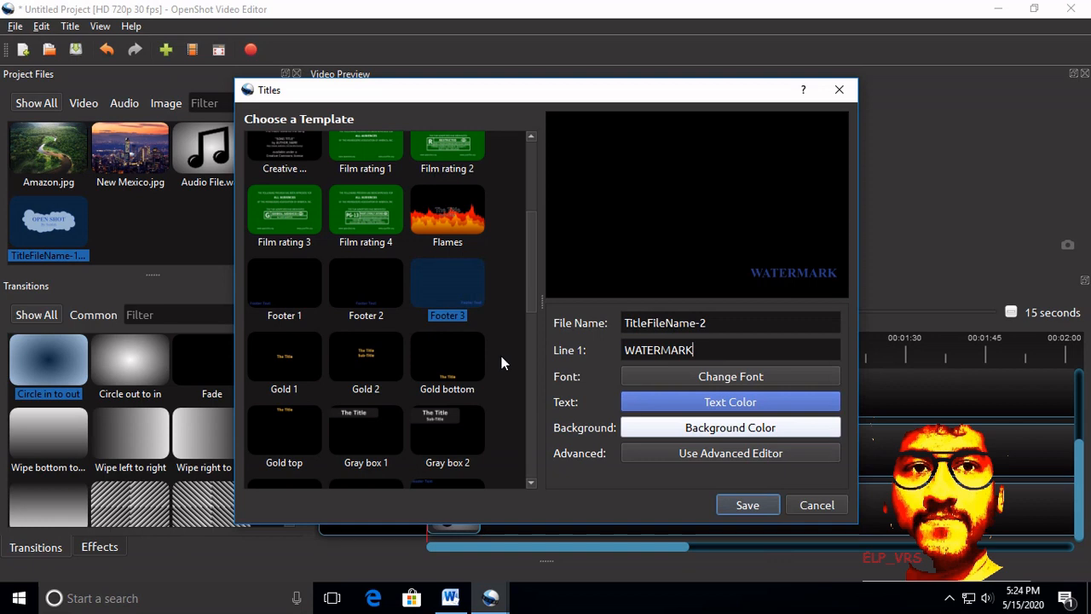
pyautogui.click(747, 511)
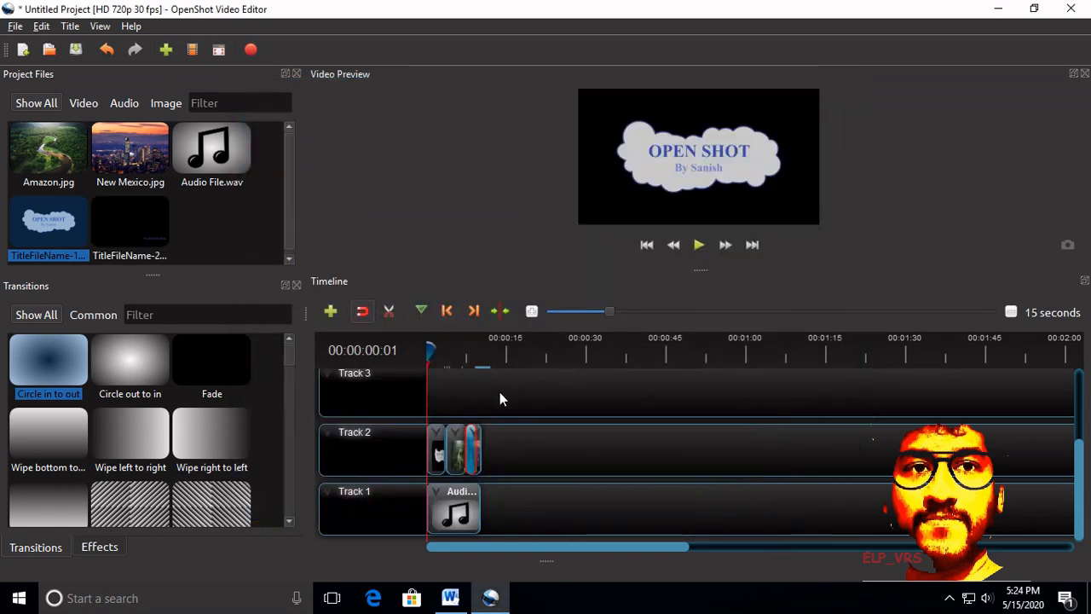
# Step: Place the watermark title at the start of Track 3 and play the timeline to preview it
pyautogui.click(121, 225)
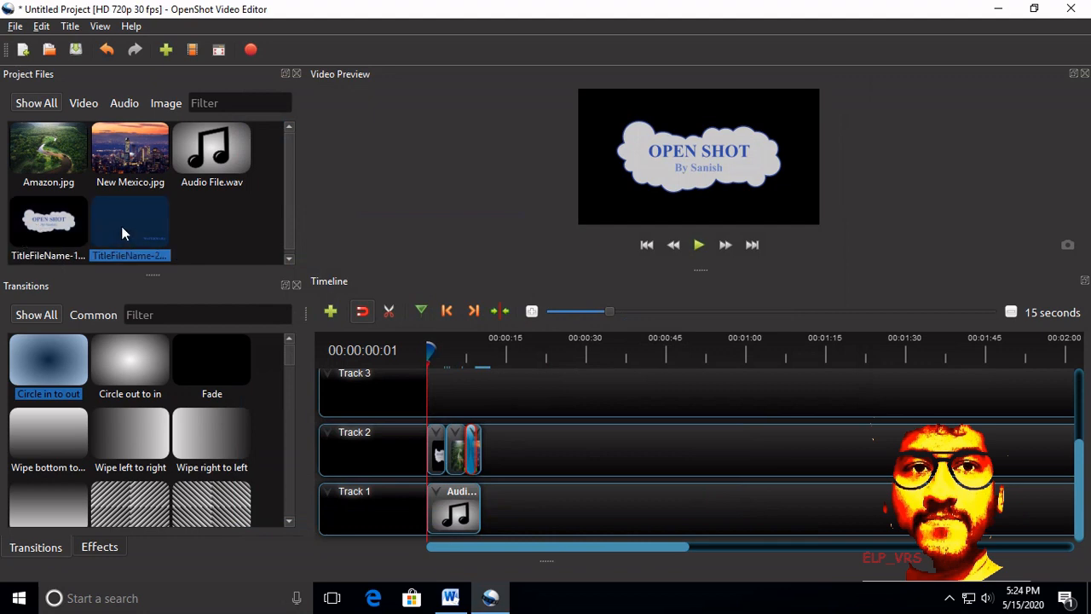
pyautogui.moveTo(424, 351); pyautogui.dragTo(426, 379)
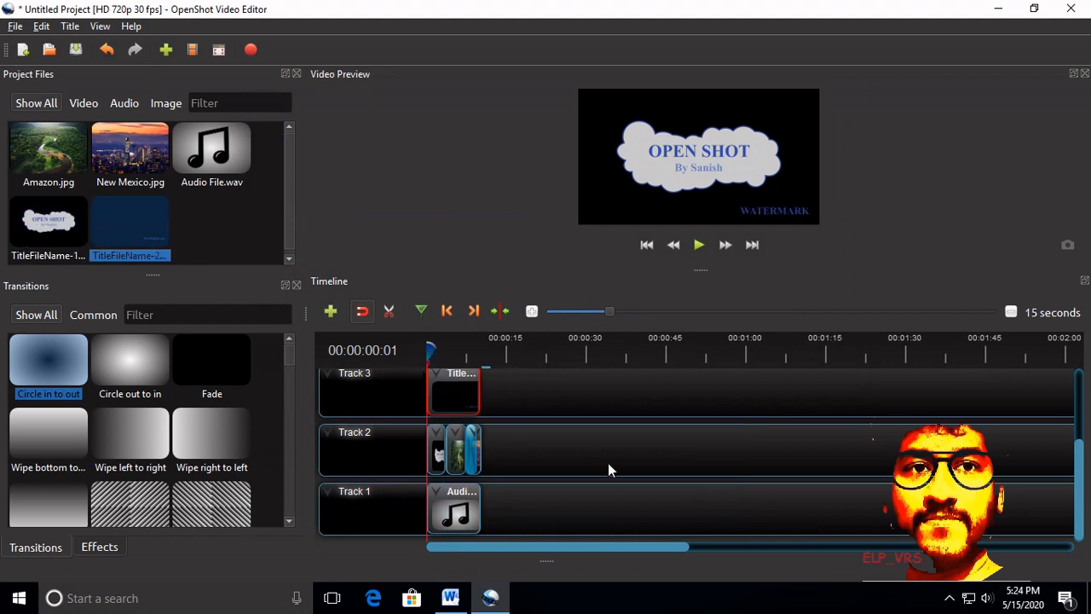
pyautogui.click(699, 245)
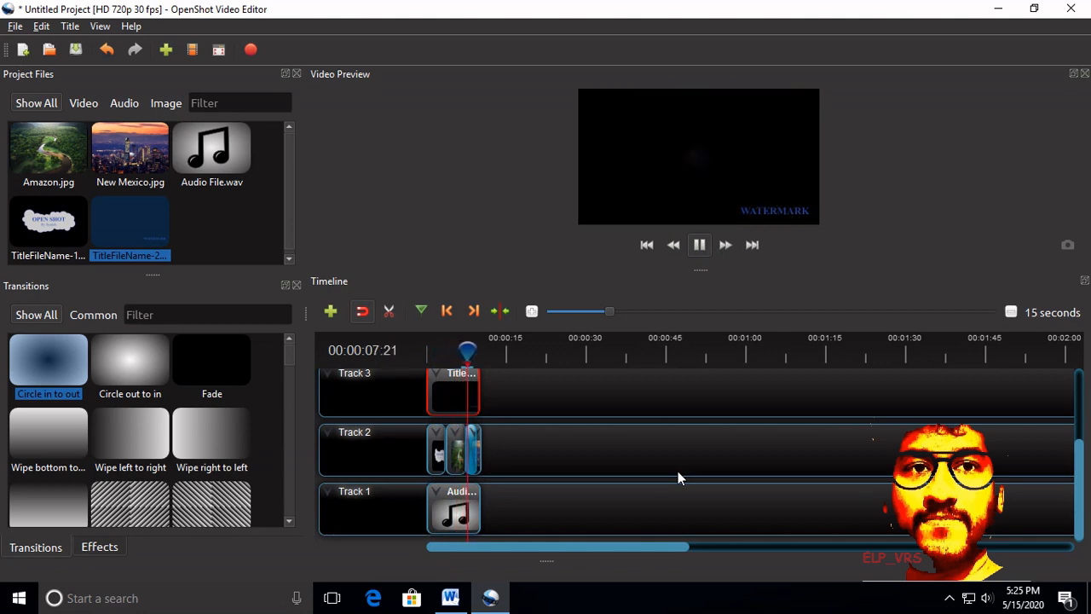
# Step: Open the video export settings and set the destination folder to Desktop
pyautogui.click(16, 26)
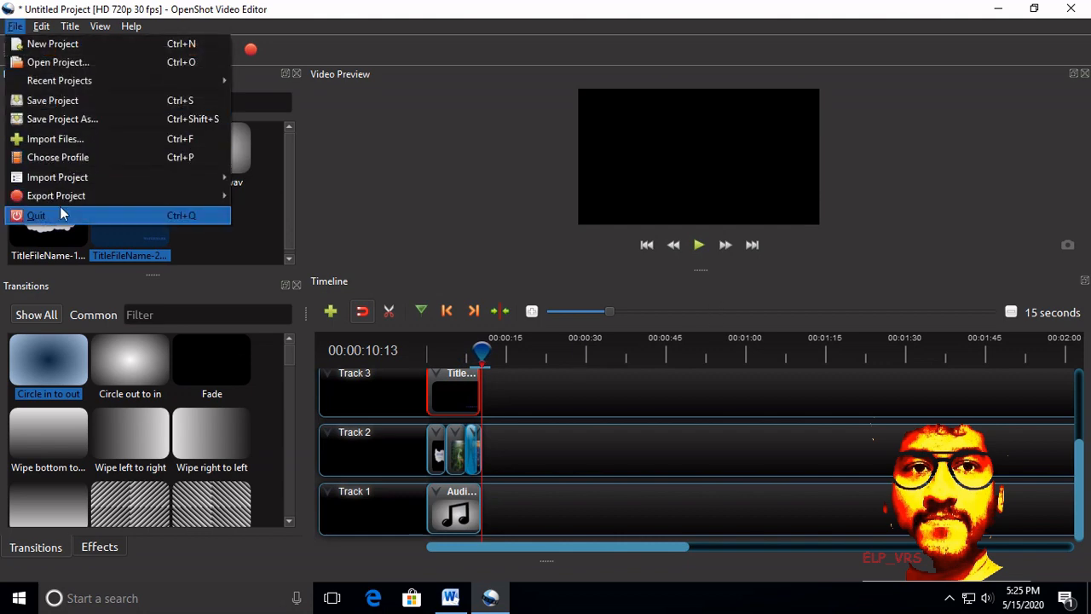
pyautogui.moveTo(64, 200)
pyautogui.click(249, 199)
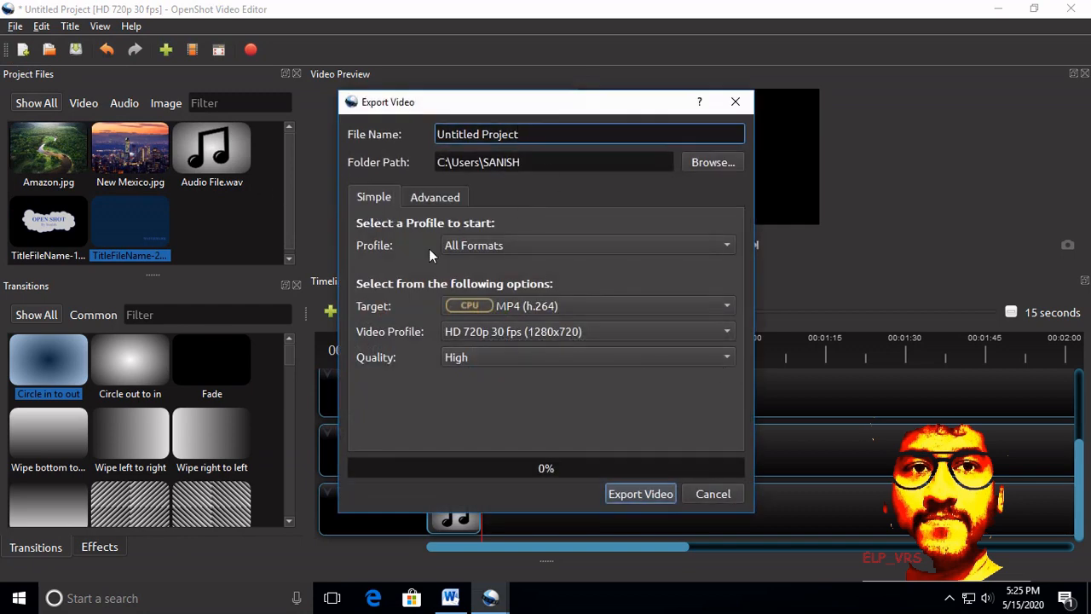
pyautogui.click(716, 162)
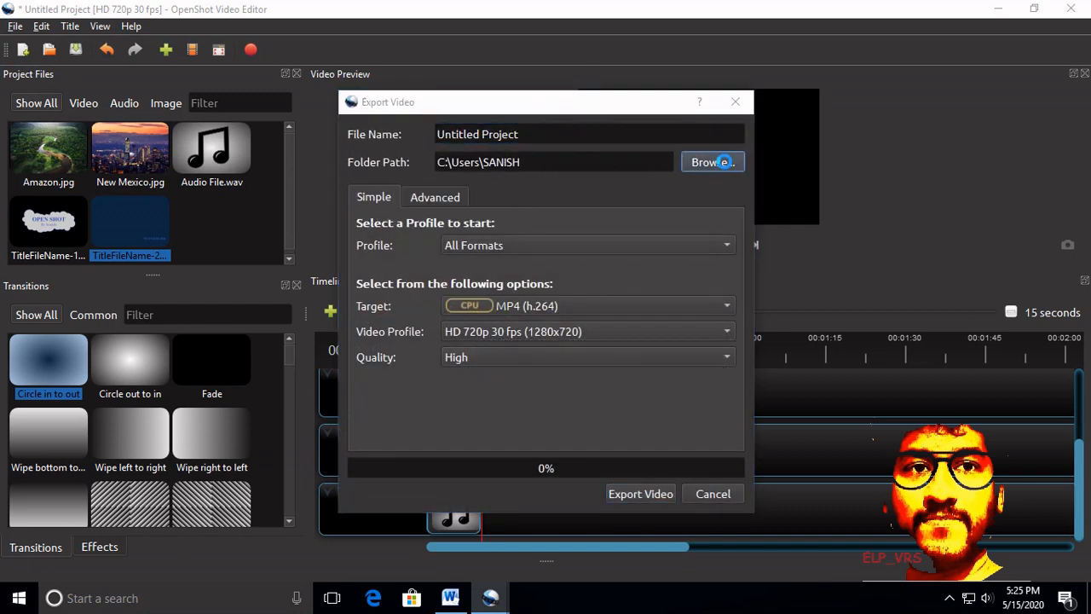
pyautogui.click(406, 234)
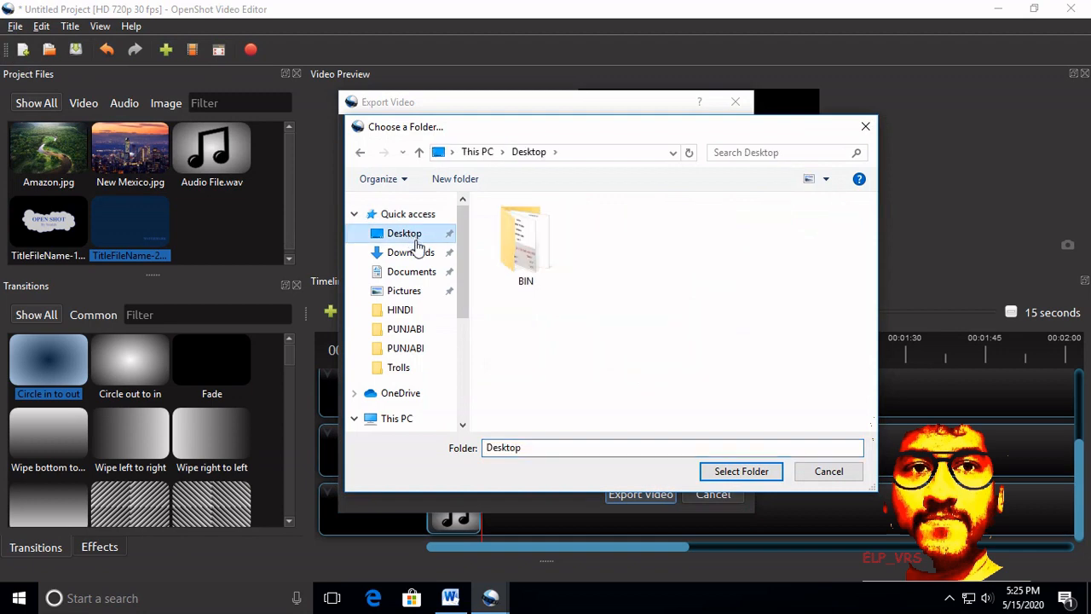
pyautogui.click(738, 471)
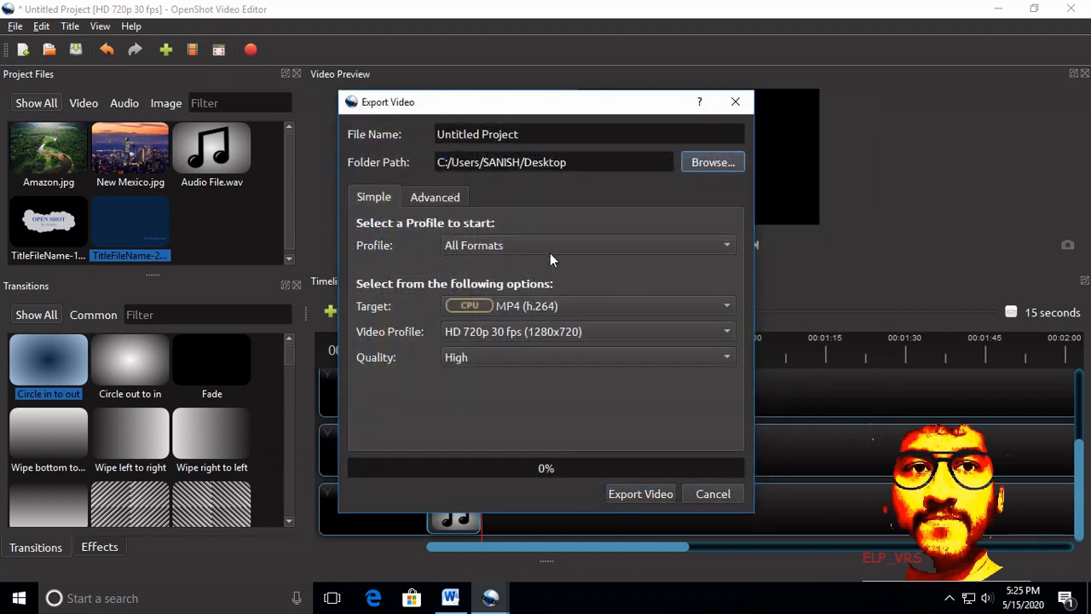
# Step: Name the output file My Vid, export the video, and close the export window once rendering completes
pyautogui.moveTo(561, 141); pyautogui.dragTo(211, 143)
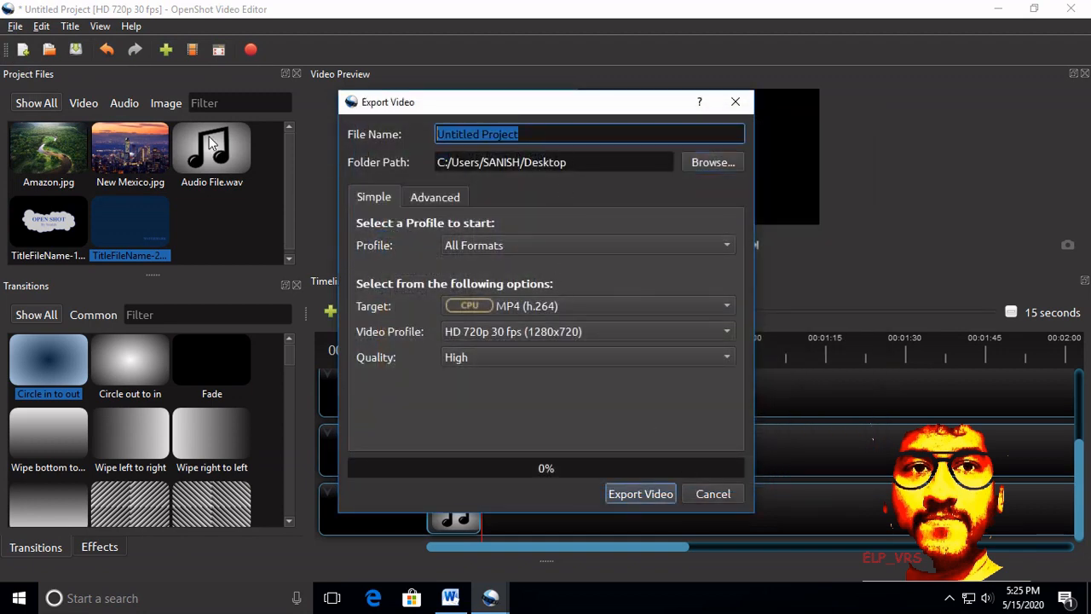
pyautogui.write('My Vid')
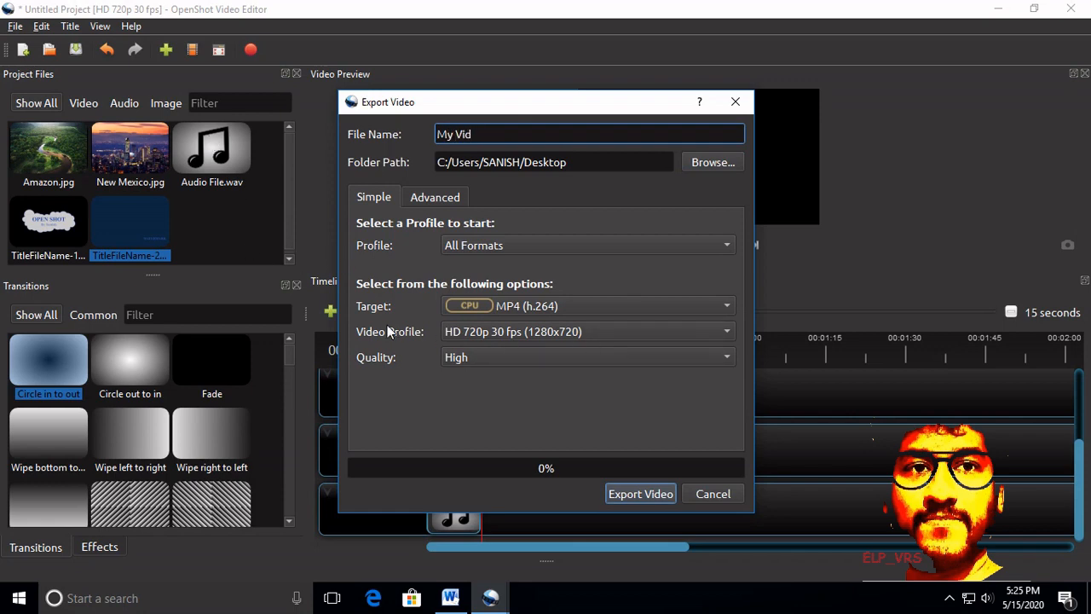
pyautogui.click(663, 497)
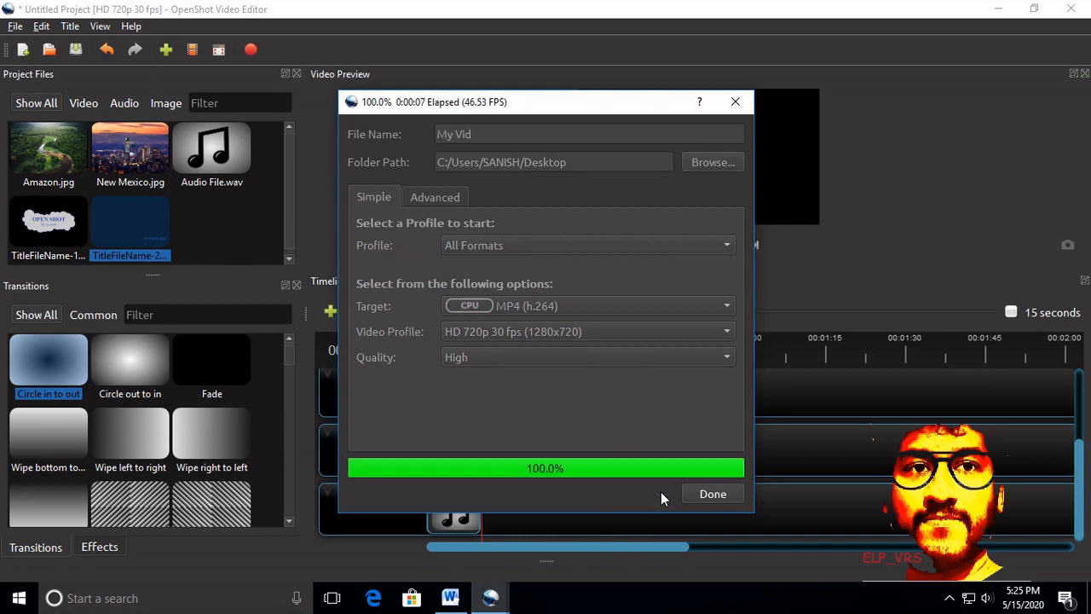
pyautogui.click(716, 494)
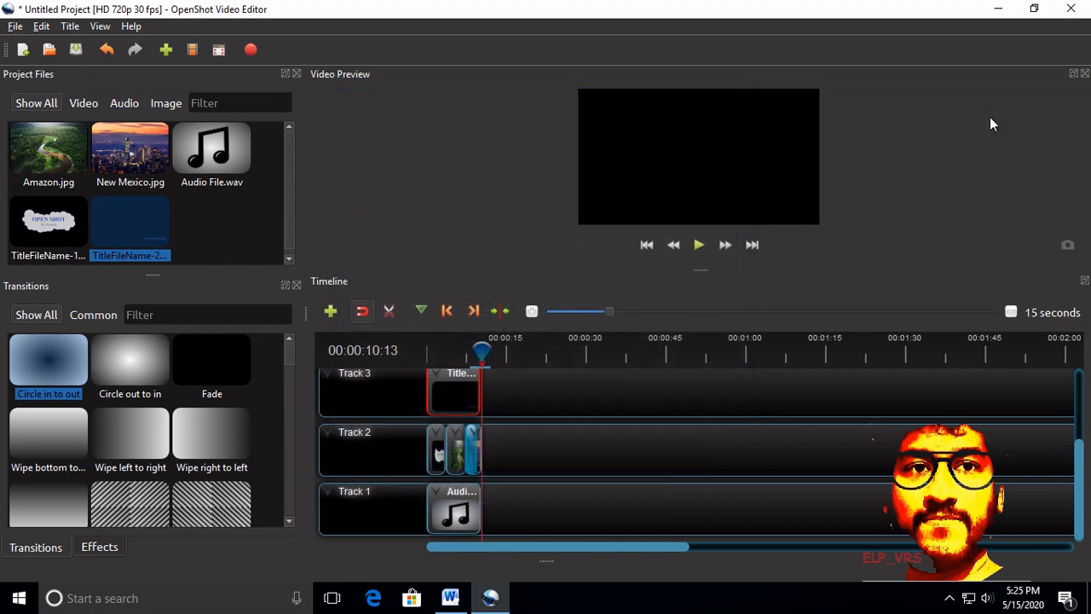
# Step: Close OpenShot without saving the project and play the exported My Vid file from the desktop in VLC media player
pyautogui.click(1079, 10)
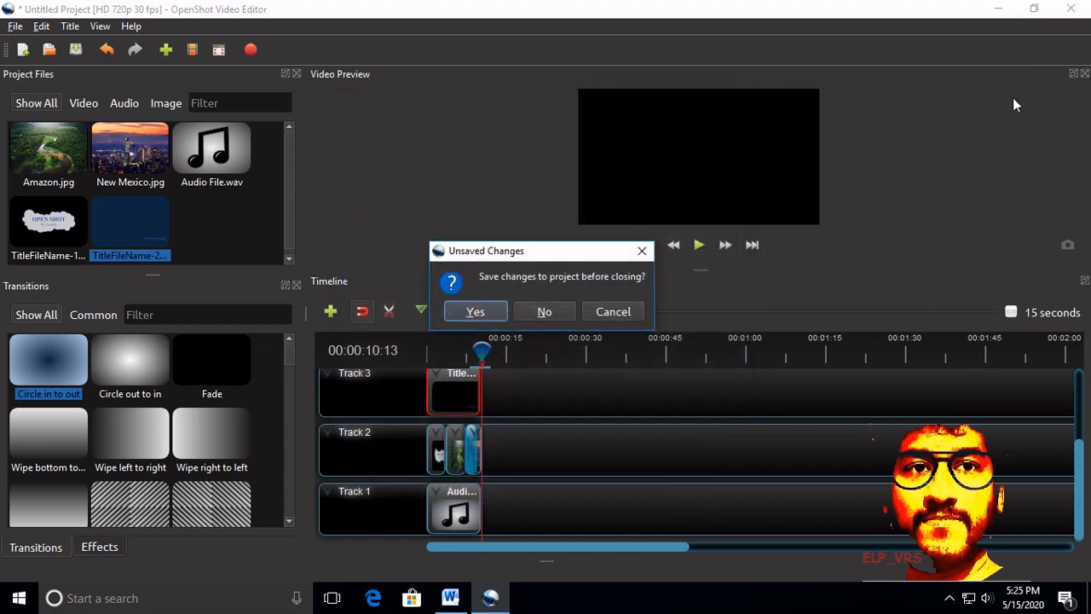
pyautogui.click(542, 316)
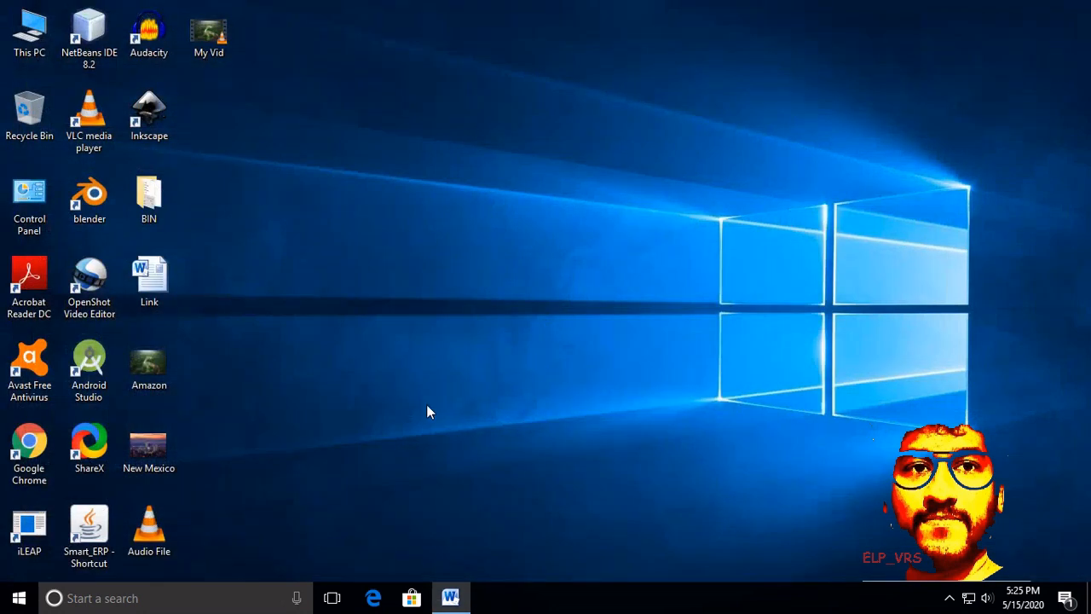
pyautogui.doubleClick(211, 47)
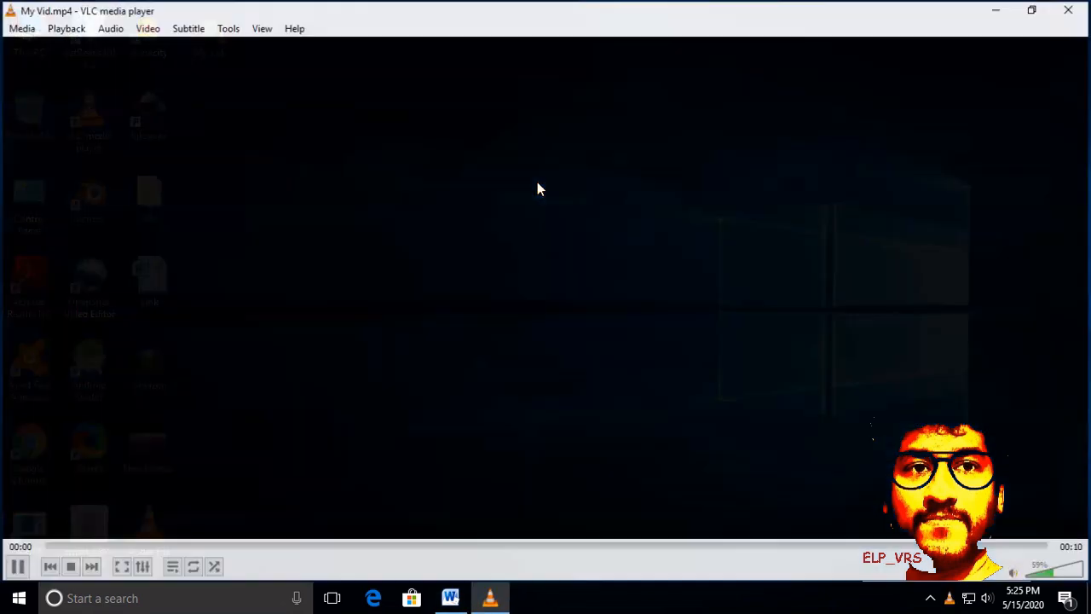